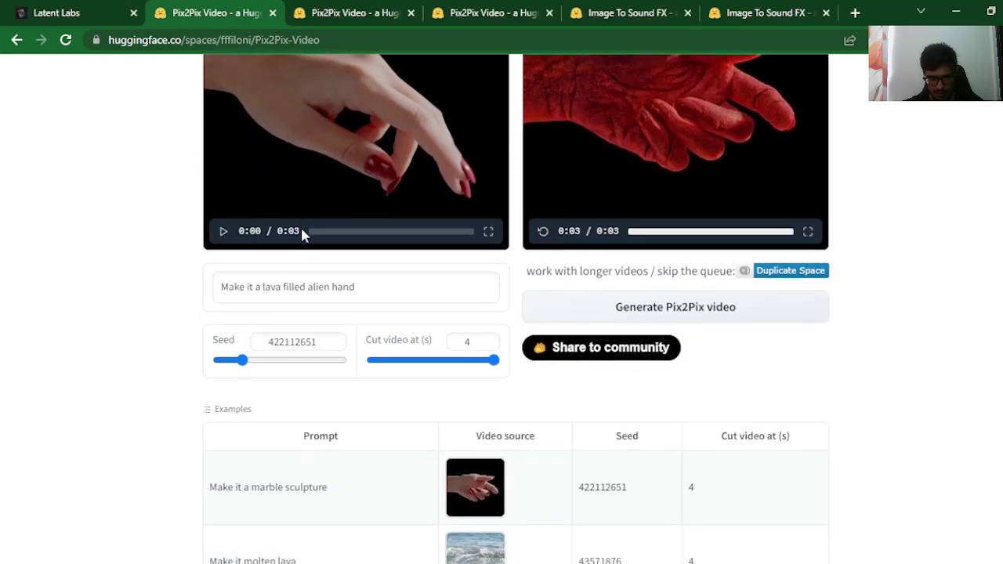
- Play the red lava alien-hand result video on the Pix2Pix Video page
scroll(302, 230, "up", 3)
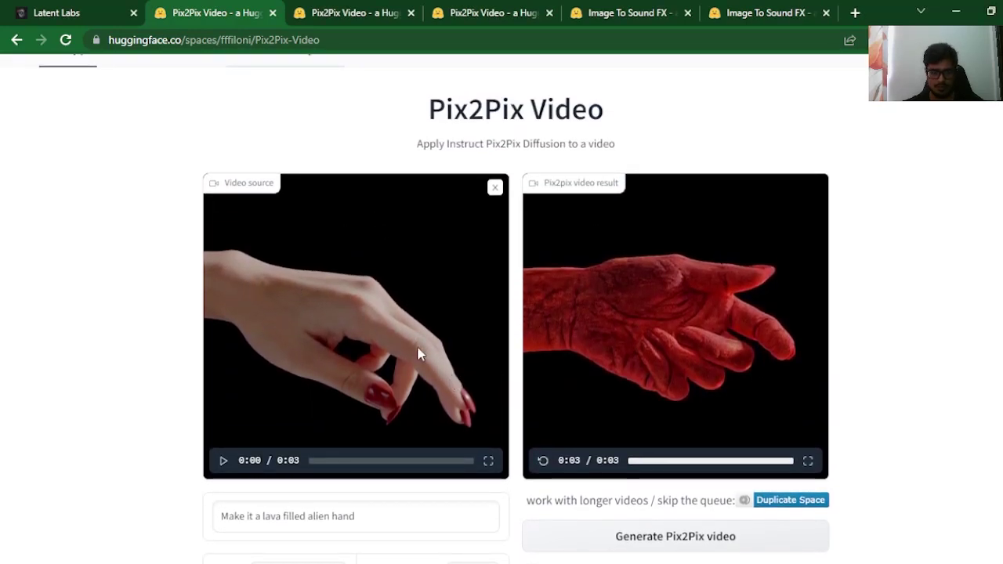
left_click(542, 460)
scroll(438, 454, "down", 1)
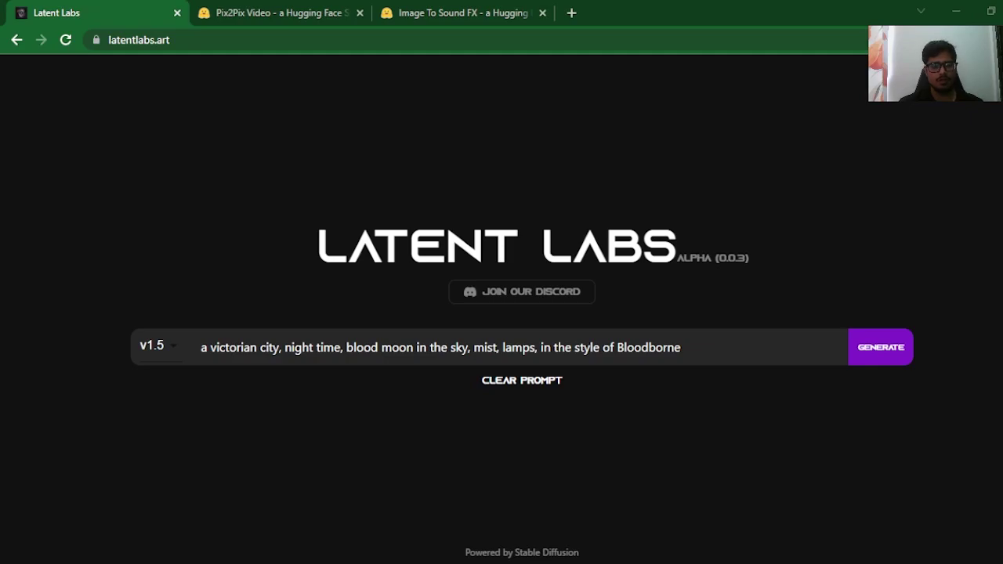
- Generate a world from the Victorian night-city, blood-moon, Bloodborne-style prompt, keeping model v1.5
left_click(894, 414)
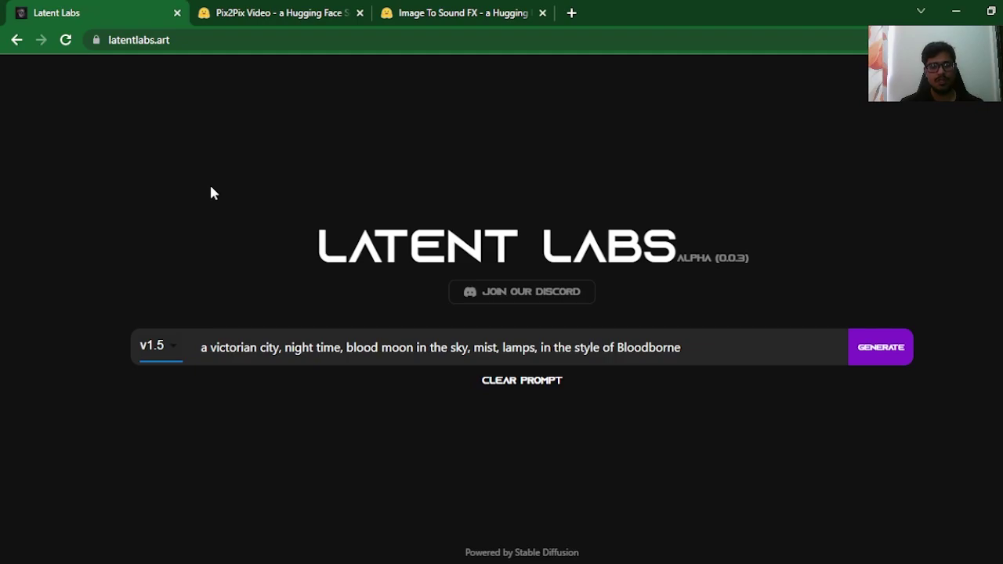
left_click(156, 347)
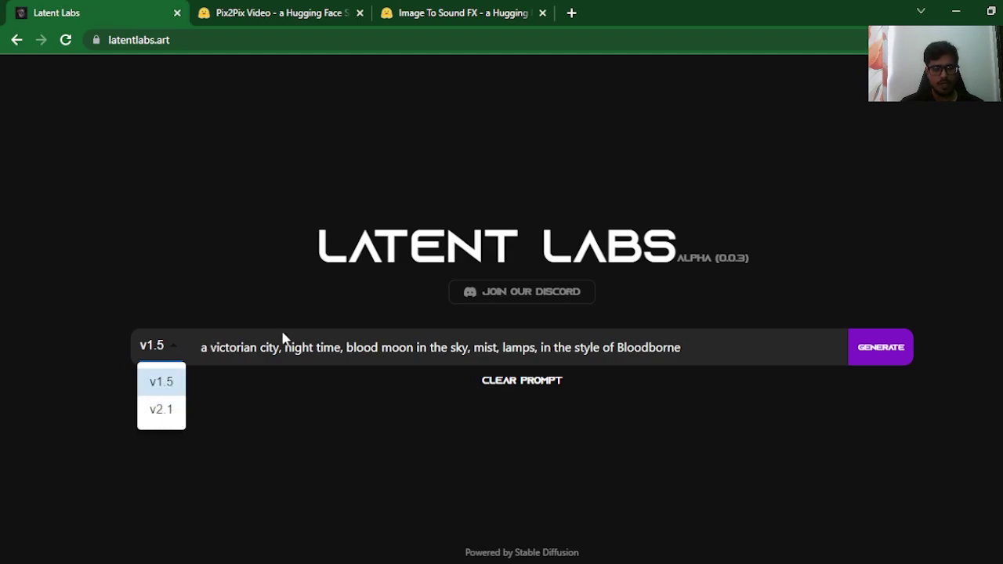
left_click(257, 348)
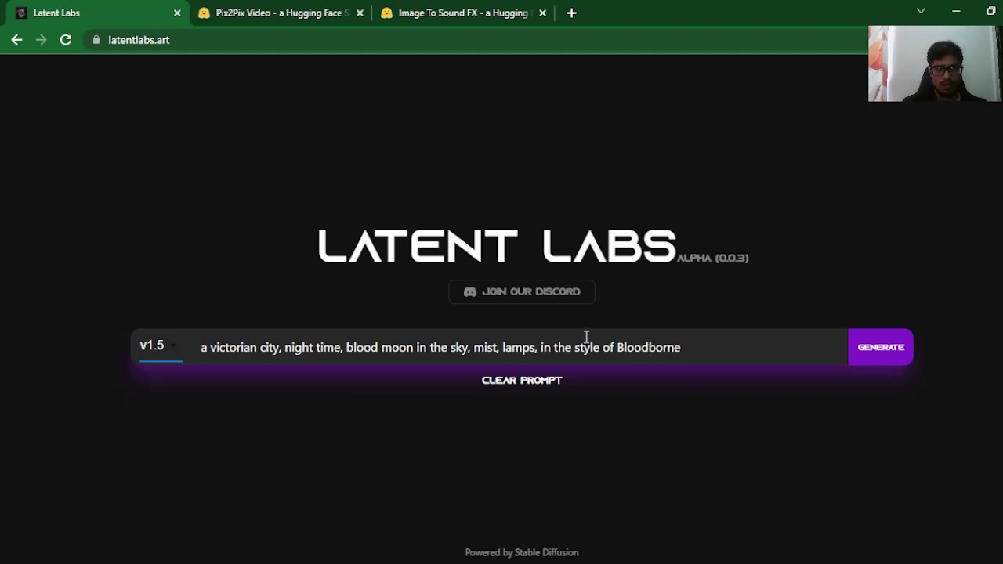
left_click(864, 352)
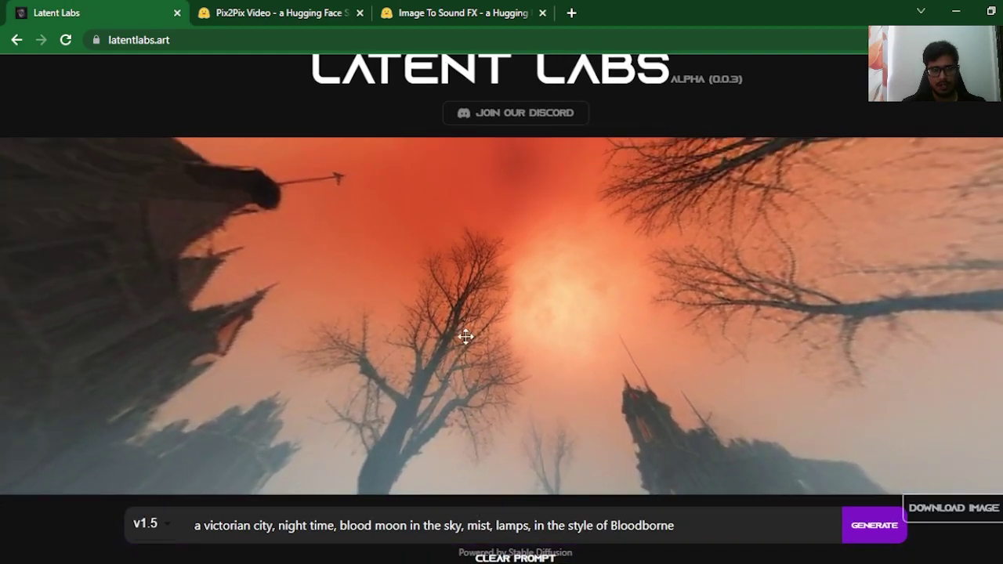
- Rotate and tilt the panorama across the blood moon, ruined tower, bare trees and foggy cathedral
left_click_drag(466, 337, 678, 378)
left_click_drag(432, 321, 272, 333)
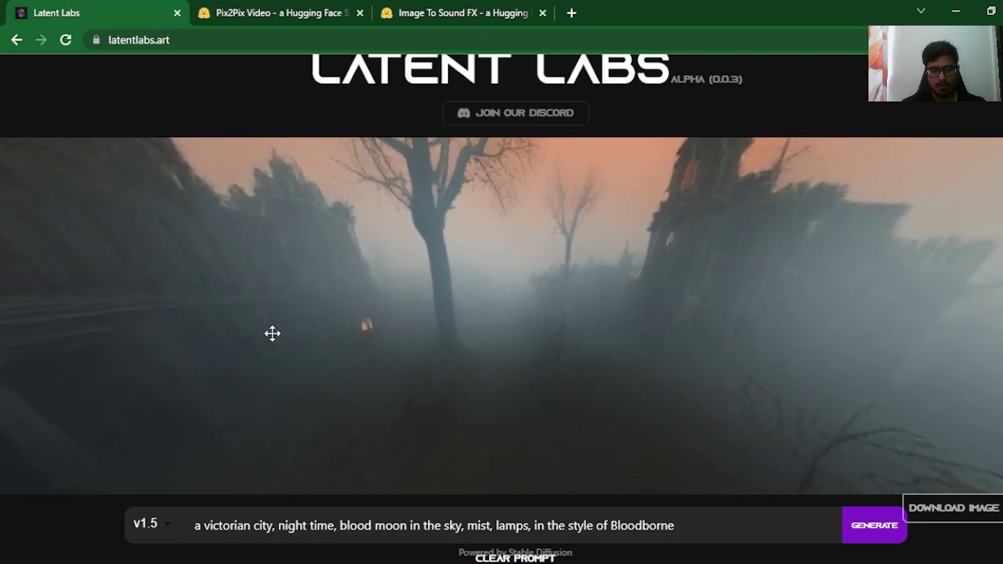
left_click_drag(536, 305, 535, 206)
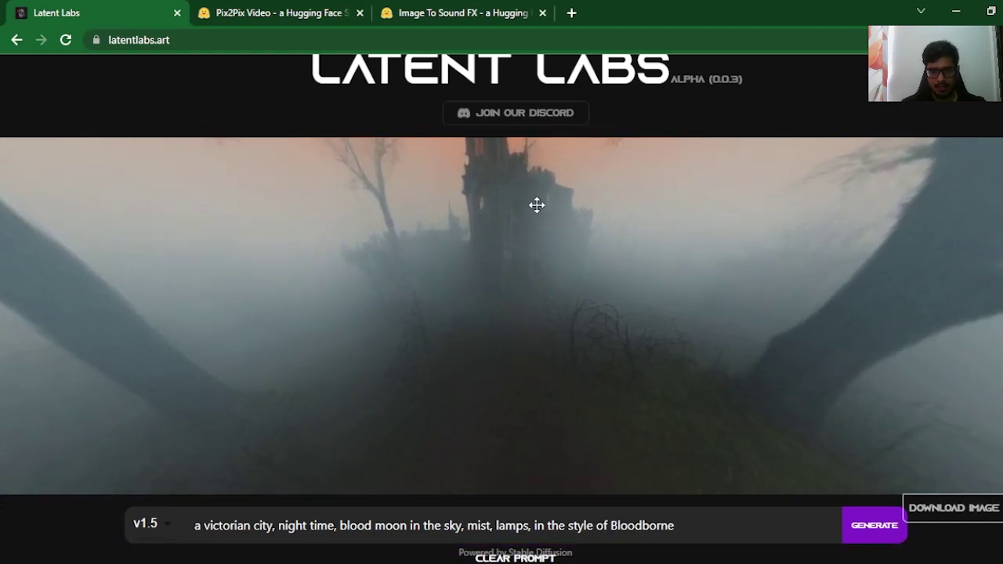
left_click_drag(603, 401, 324, 347)
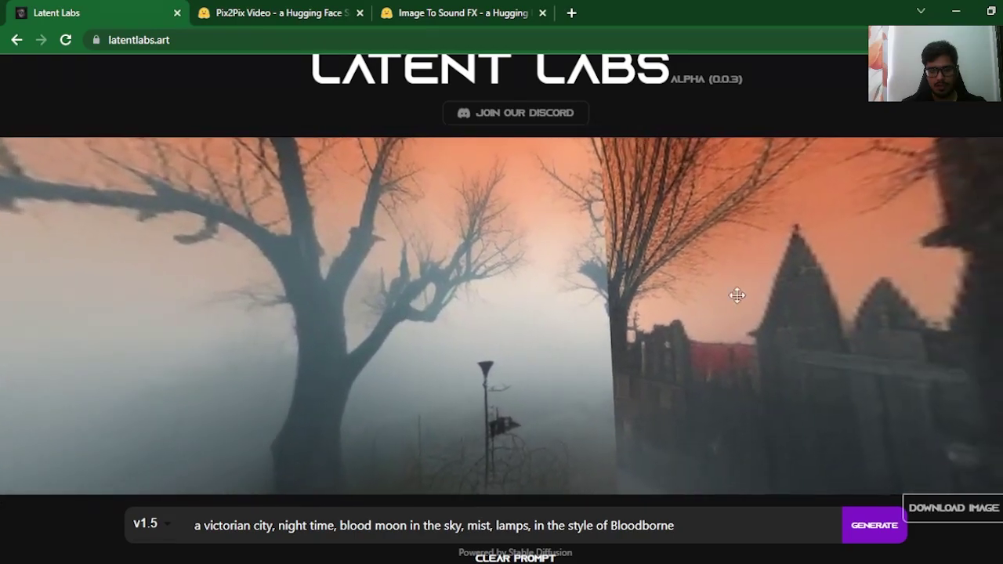
left_click_drag(736, 296, 400, 378)
left_click_drag(832, 364, 394, 246)
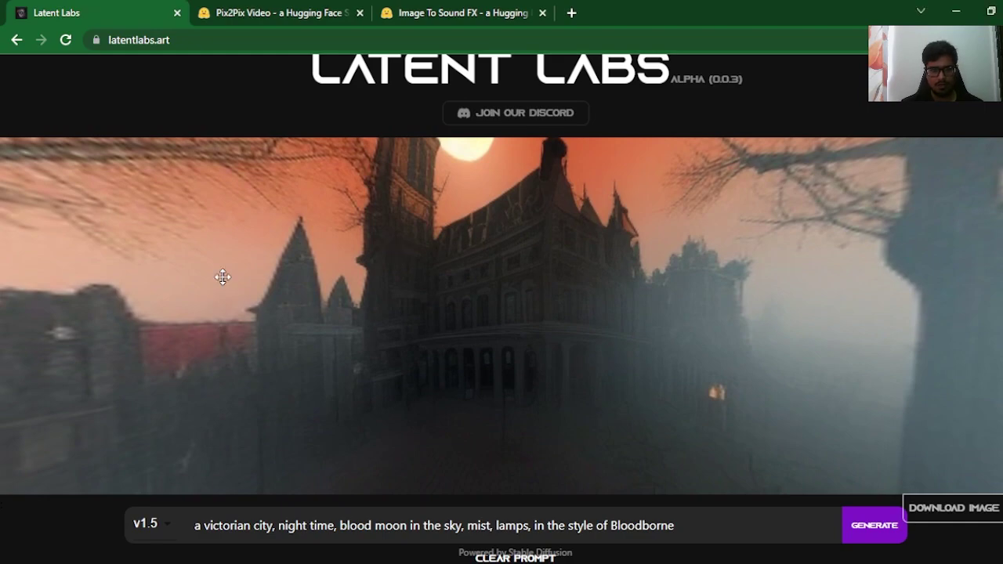
- Replace the temple prompt with the palace of the gods prompt and generate its world
triple_click(434, 526)
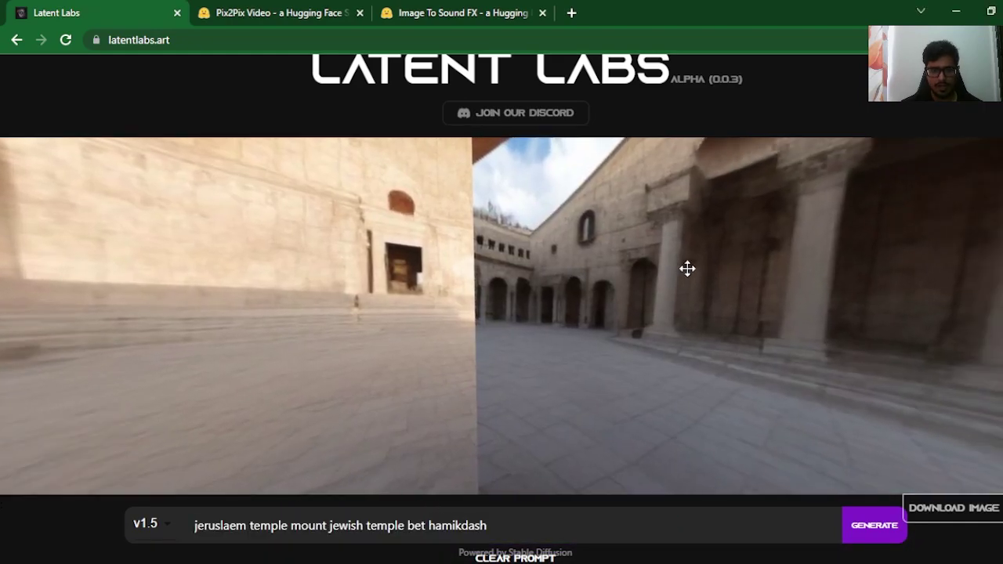
left_click_drag(687, 269, 687, 306)
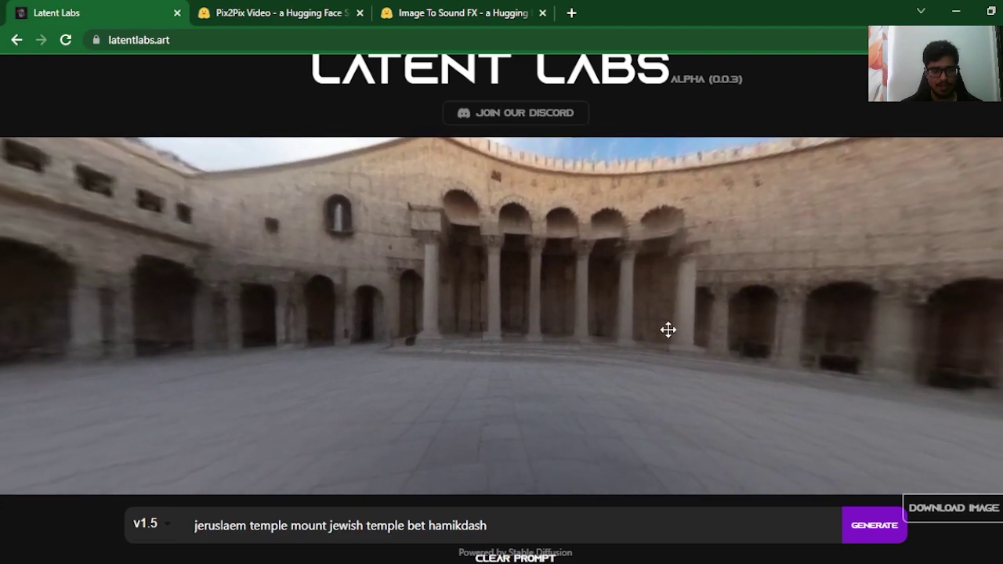
triple_click(439, 535)
type("palace of the gods, 8k, hyper realistic, super detailed, cinematic, awww yeah, trending in artstation")
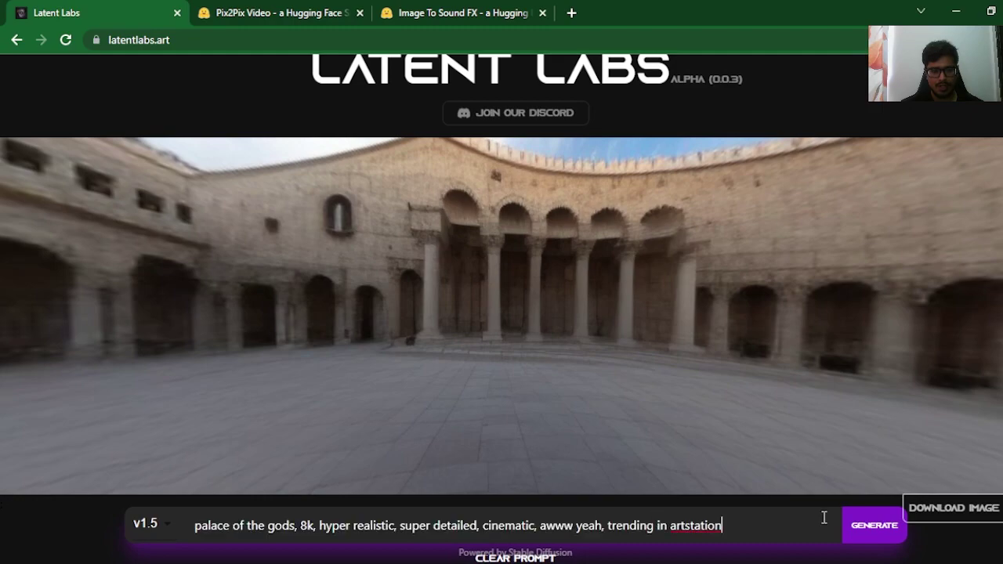
left_click(867, 534)
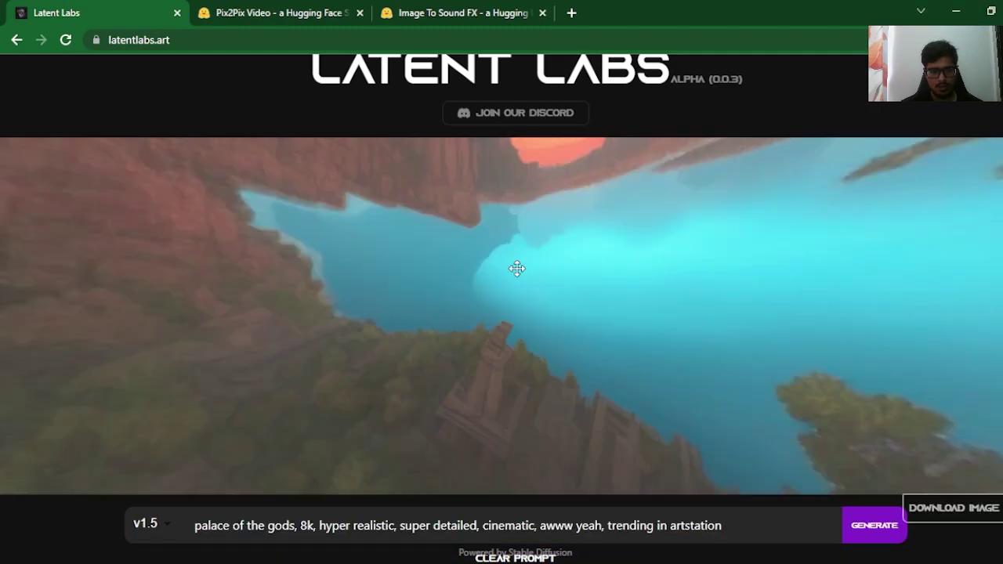
- Look around the canyon-and-lake world, tilting up to the sunset sky
left_click_drag(516, 269, 475, 230)
left_click_drag(720, 352, 484, 383)
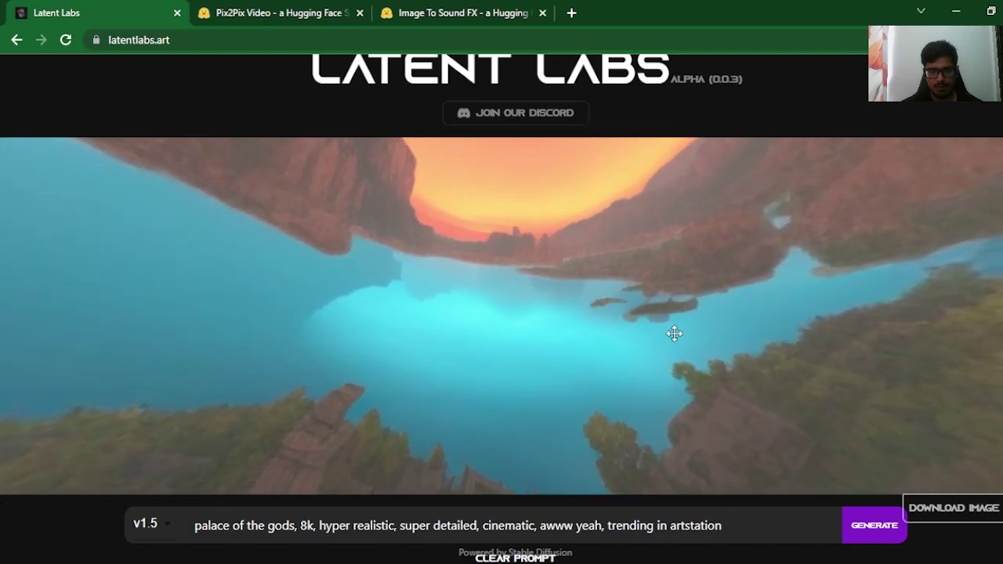
left_click_drag(118, 313, 454, 188)
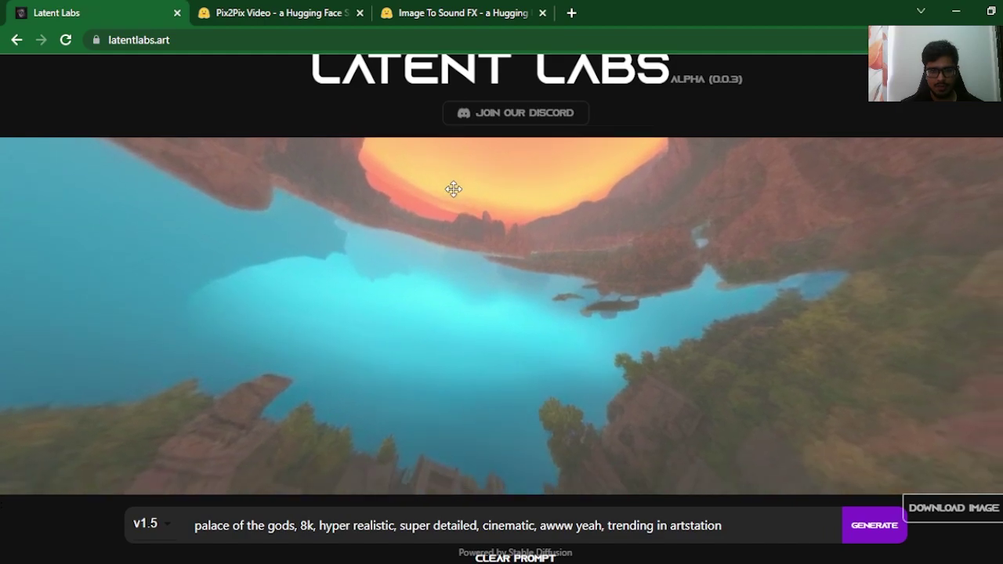
left_click_drag(472, 244, 492, 303)
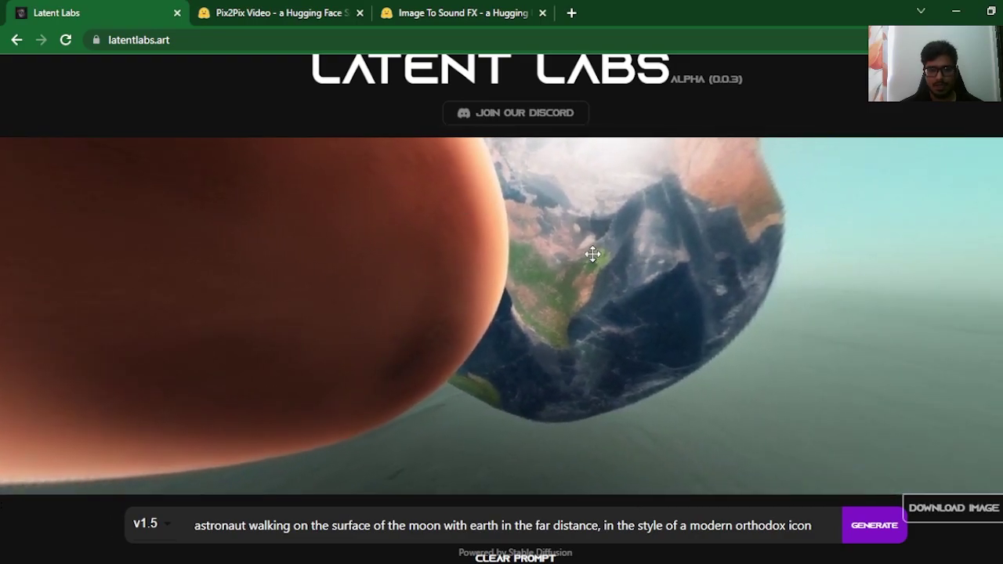
- Replace the astronaut-on-the-moon prompt with the isometric RPG house prompt and generate it
left_click(245, 526)
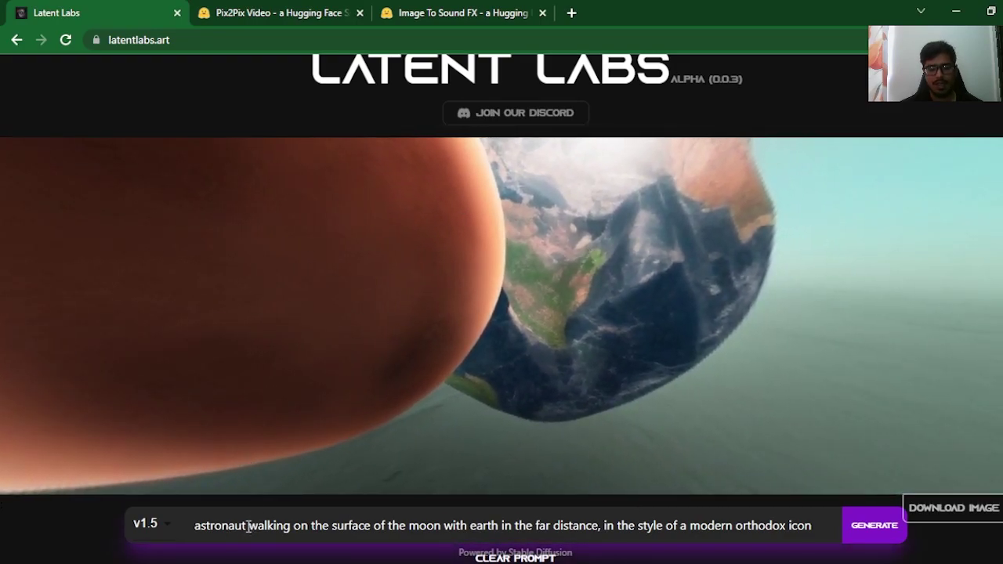
left_click_drag(417, 490, 703, 553)
triple_click(688, 525)
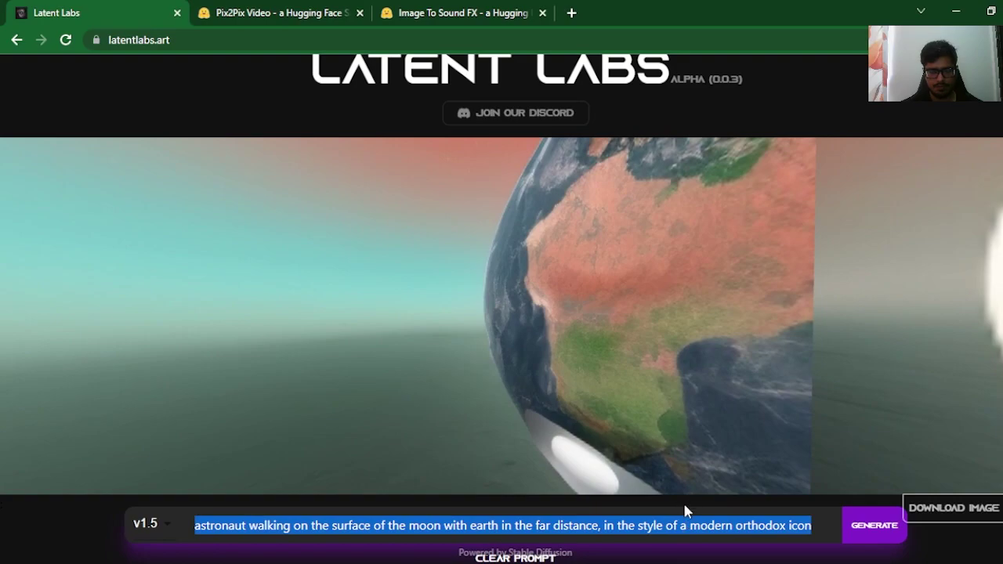
type("isometric house, RPG style, cartoony, DnD, fantasy, mobile game")
left_click(883, 531)
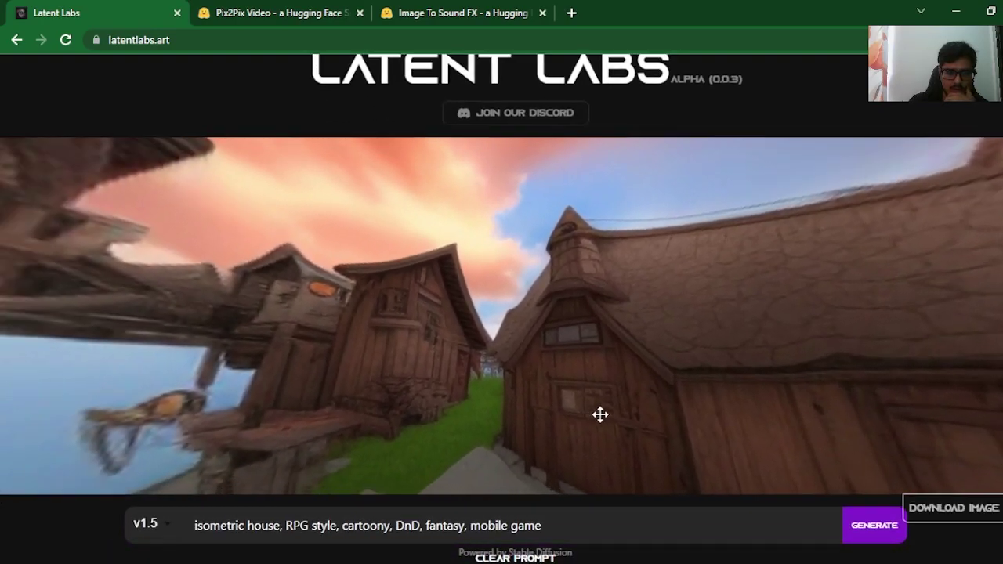
- Rotate the cartoony village scene to bring the wooden house into view
left_click_drag(600, 415, 592, 277)
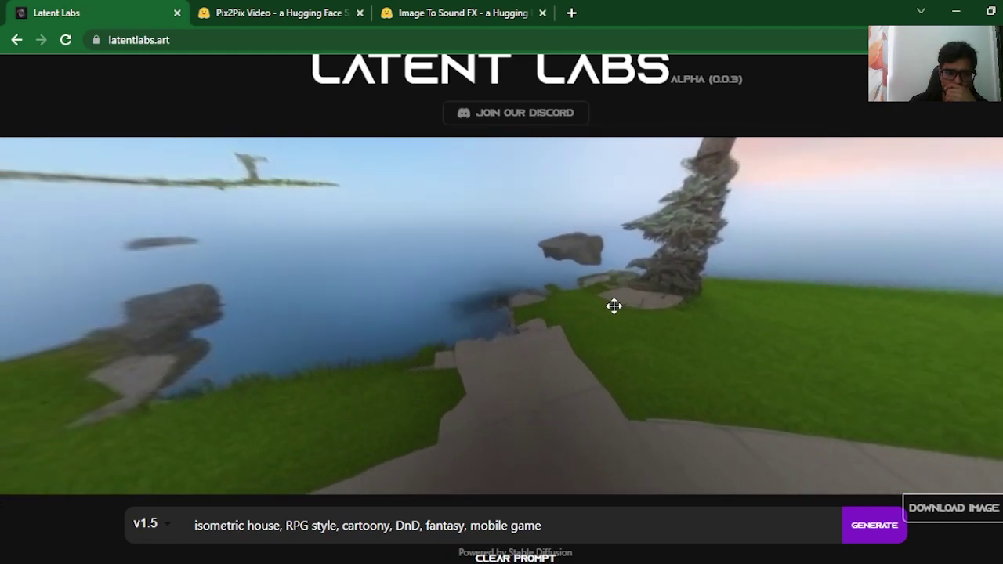
left_click_drag(613, 306, 452, 291)
left_click_drag(609, 284, 439, 407)
- Look around the BMW M1 world, tilting to the sky and between the two cars
triple_click(537, 526)
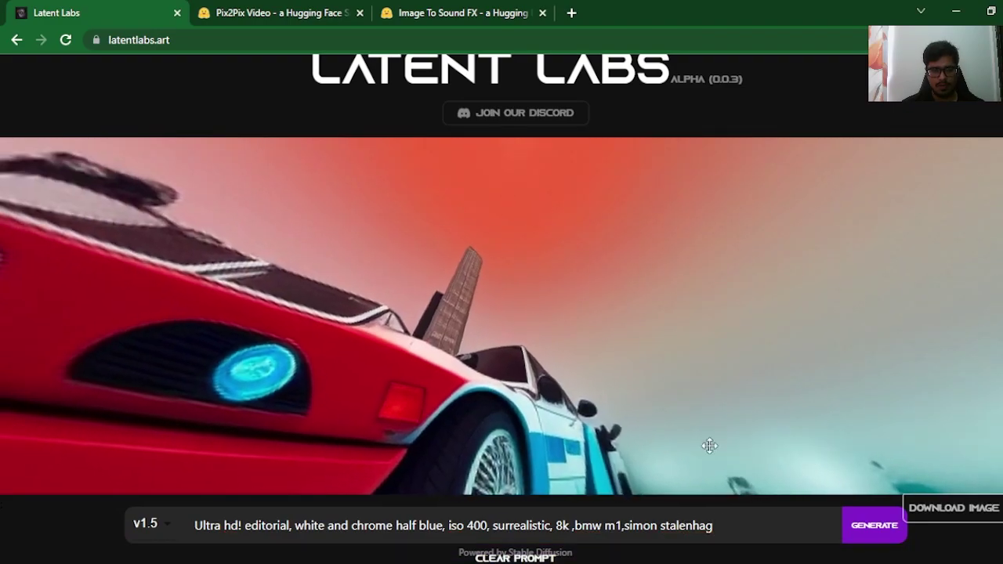
left_click_drag(709, 445, 685, 468)
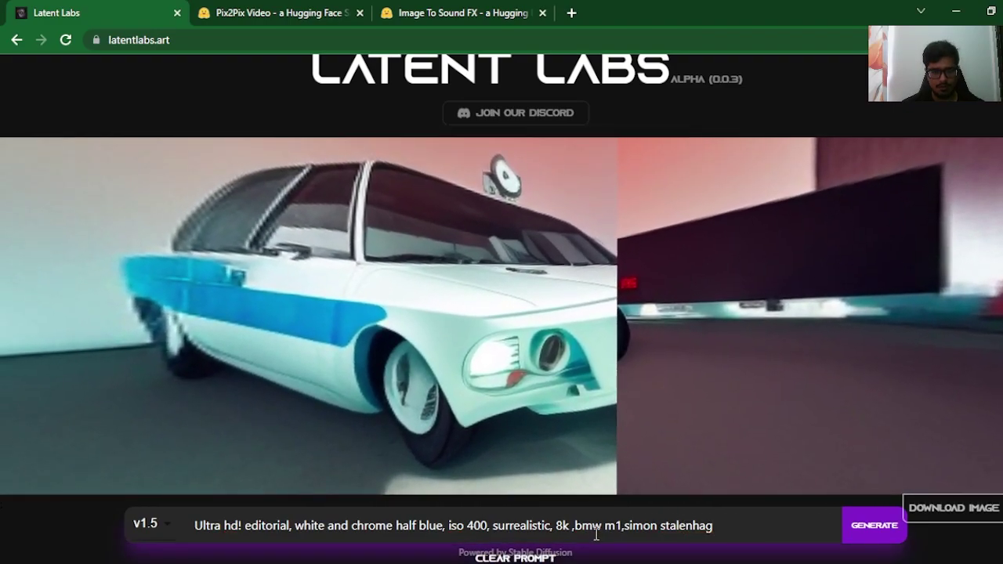
left_click_drag(596, 470, 428, 385)
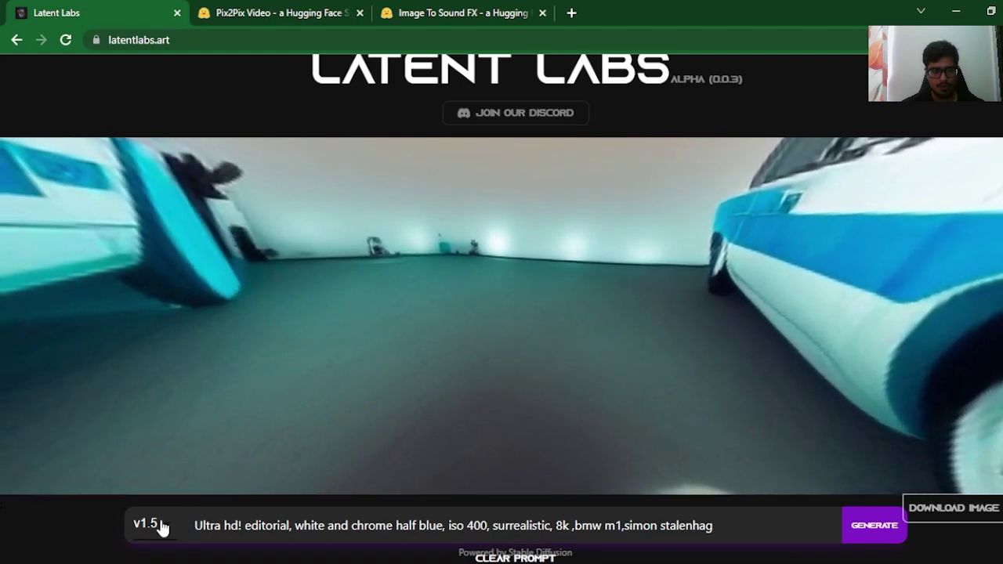
- Regenerate the BMW M1 prompt with model v2.1 and tilt up toward the sky
left_click(161, 528)
left_click(159, 534)
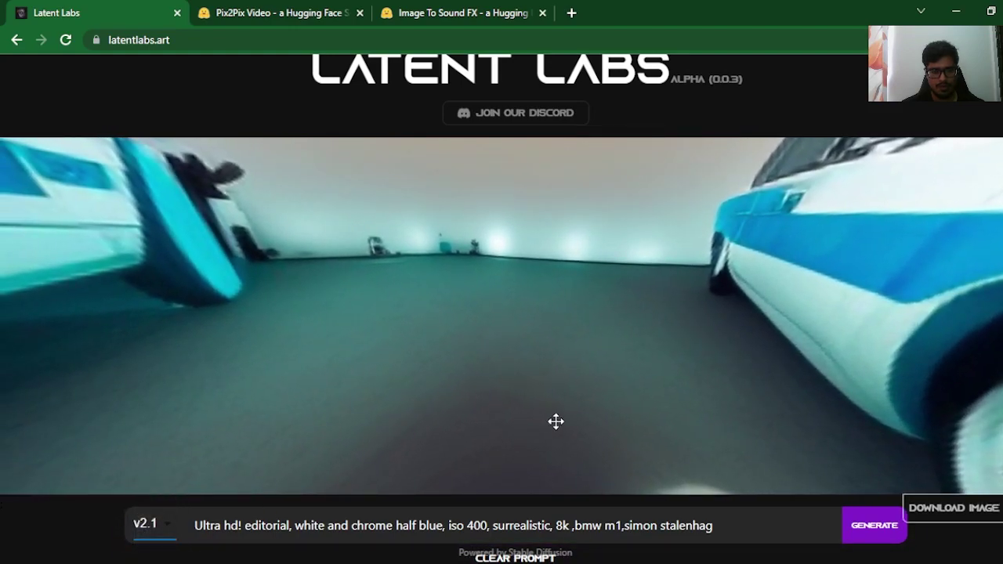
left_click(878, 533)
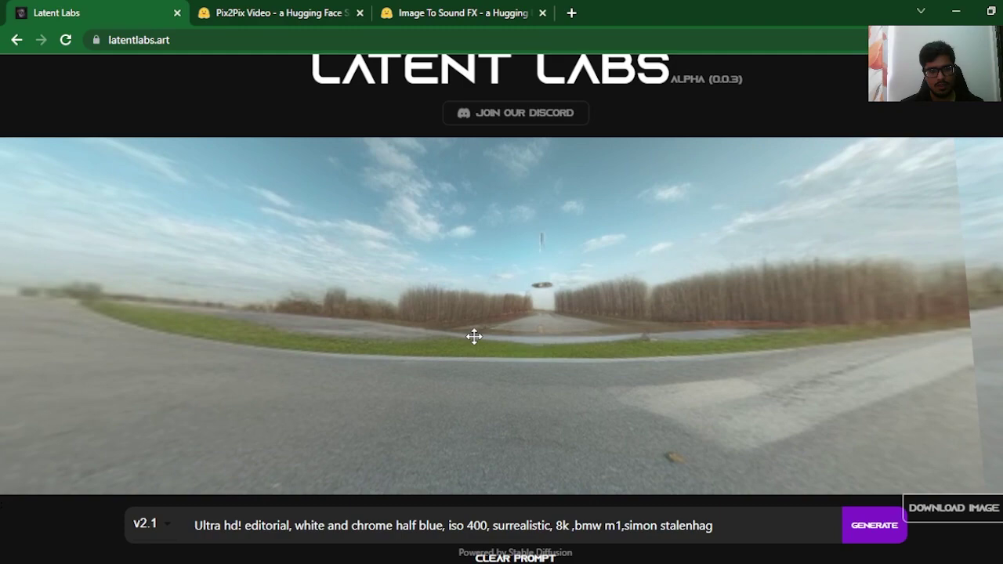
mouse_move(474, 337)
left_mouse_down()
mouse_move(383, 318)
mouse_move(575, 334)
mouse_move(575, 314)
mouse_move(586, 465)
mouse_move(556, 293)
mouse_move(703, 340)
mouse_move(486, 342)
left_mouse_up()
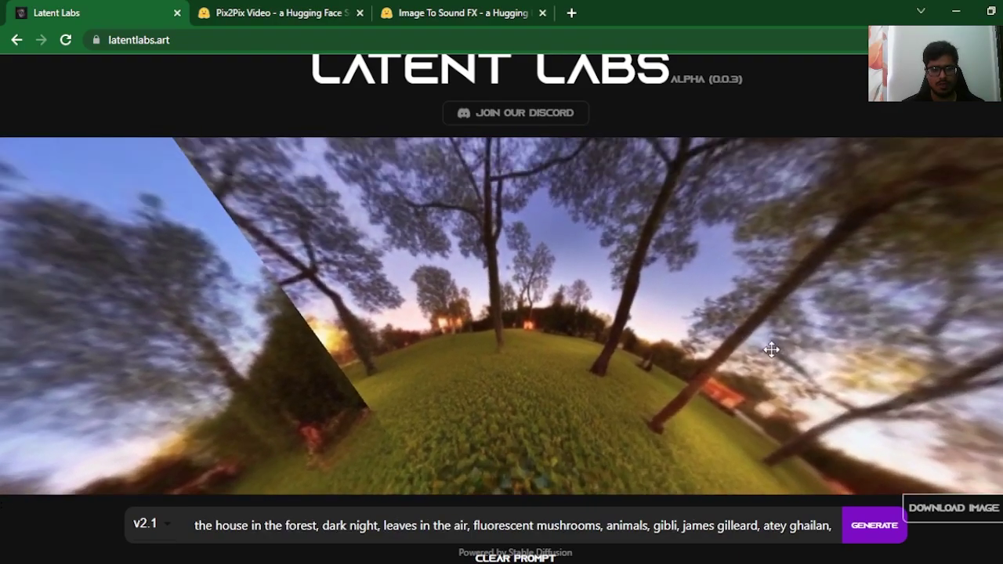
- Rotate the forest-house tiny-planet world across trees, grass and glowing house, then return to Pix2Pix Video
left_click_drag(772, 347, 572, 449)
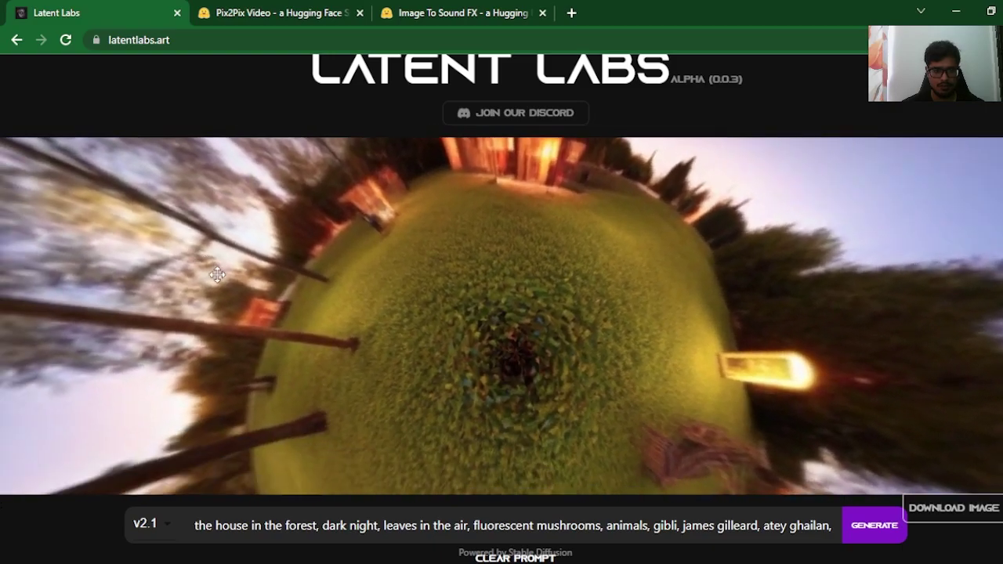
left_click_drag(217, 274, 259, 477)
left_click_drag(301, 384, 484, 276)
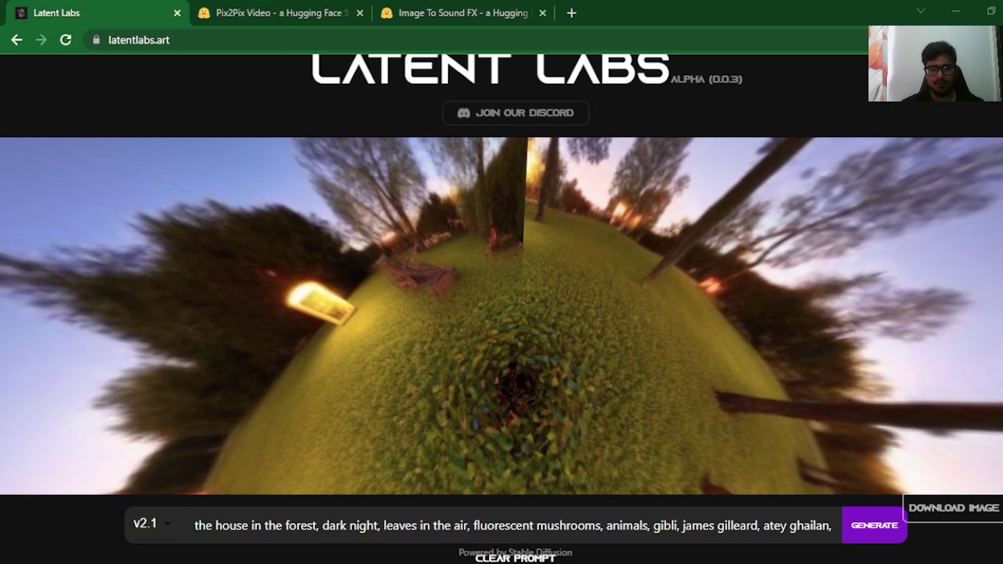
left_click_drag(423, 252, 347, 186)
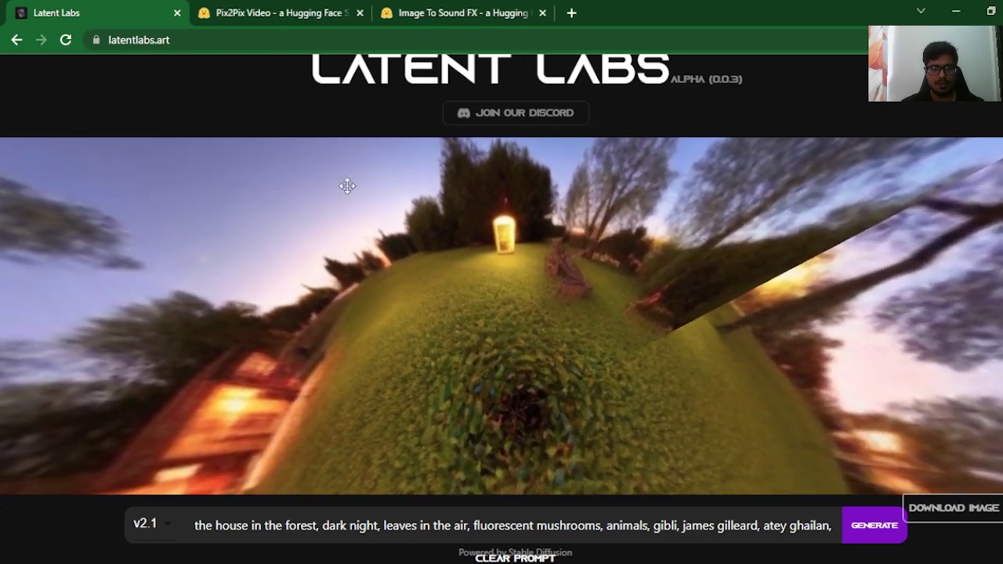
left_click(253, 13)
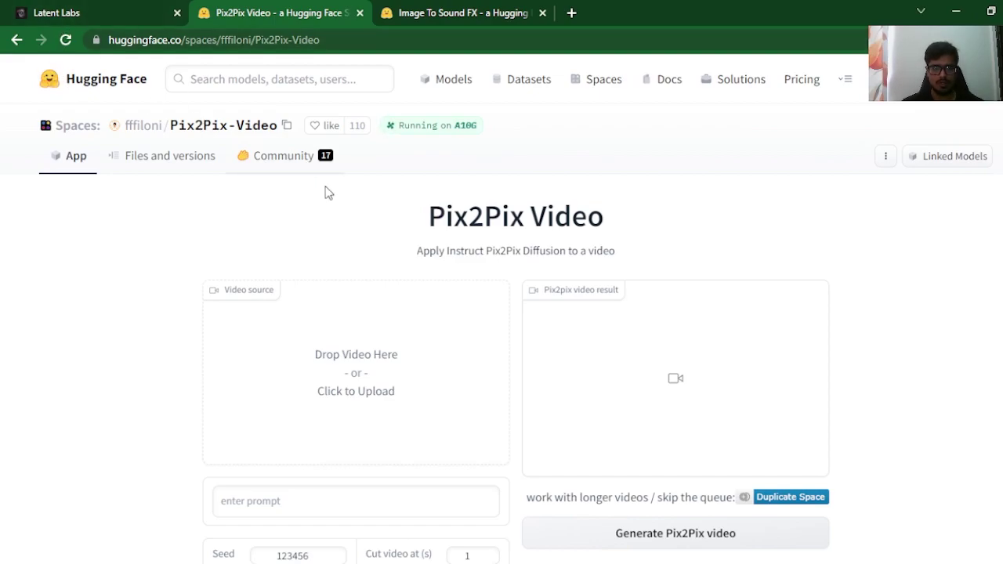
- Load the 'Make it a marble sculpture' example and play its marble-hand result video
scroll(328, 192, "down", 2)
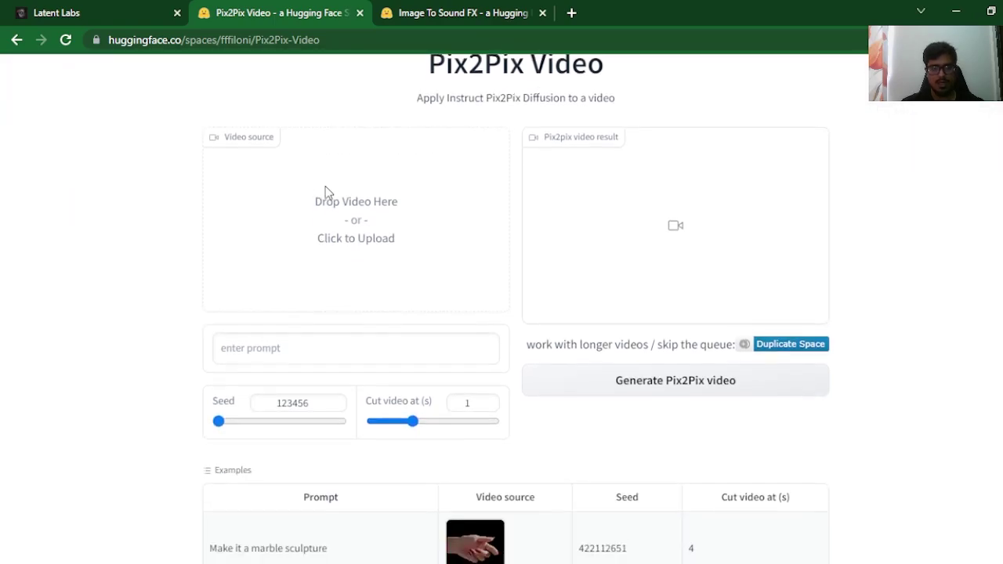
scroll(371, 191, "down", 3)
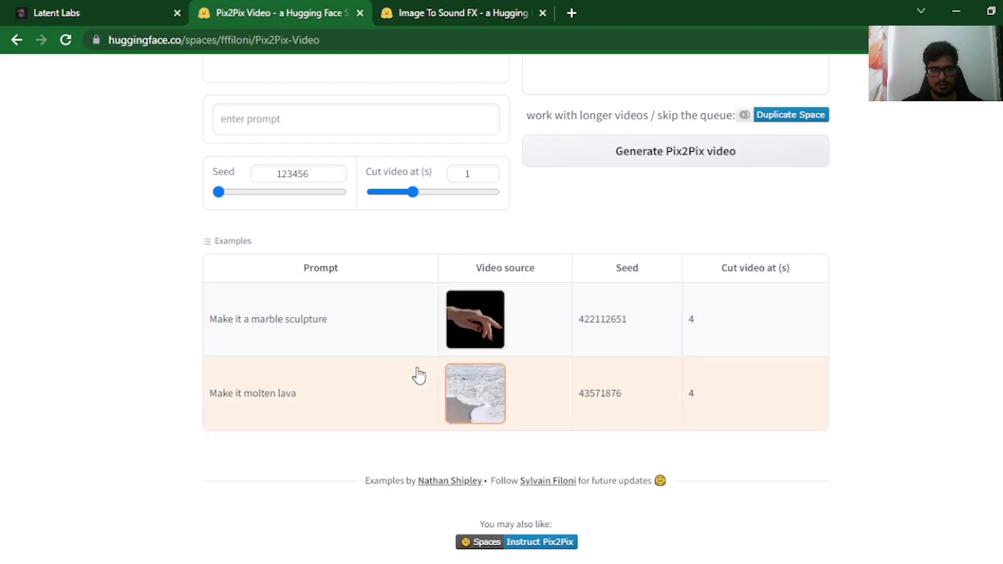
left_click(470, 318)
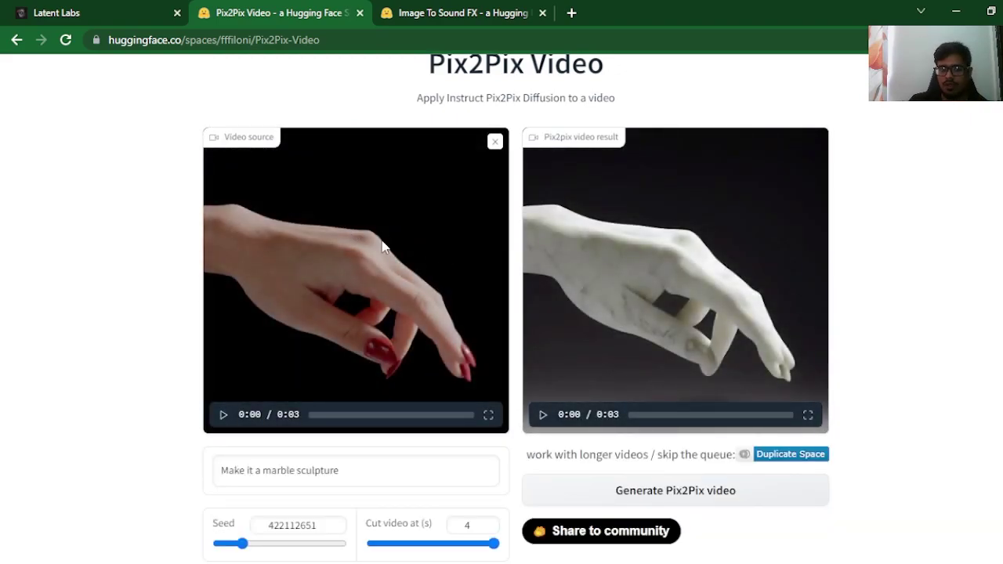
left_click(542, 416)
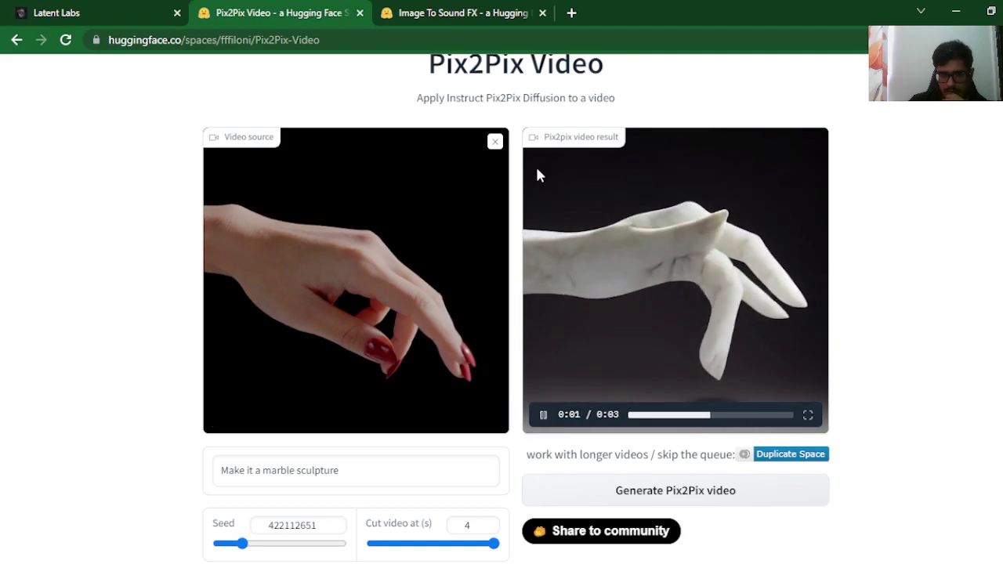
- Replay the marble-hand result video
scroll(560, 204, "down", 2)
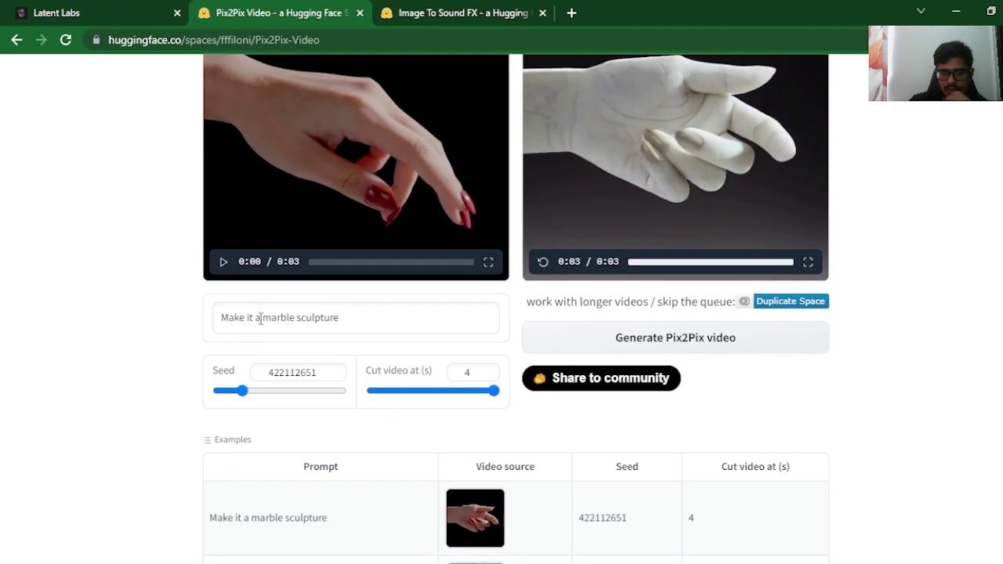
scroll(525, 274, "up", 1)
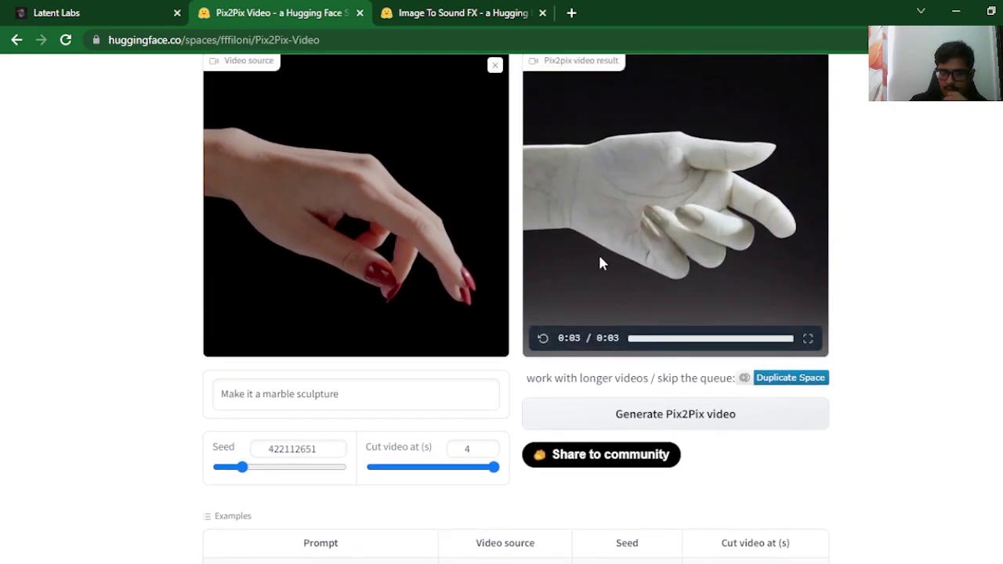
left_click(604, 217)
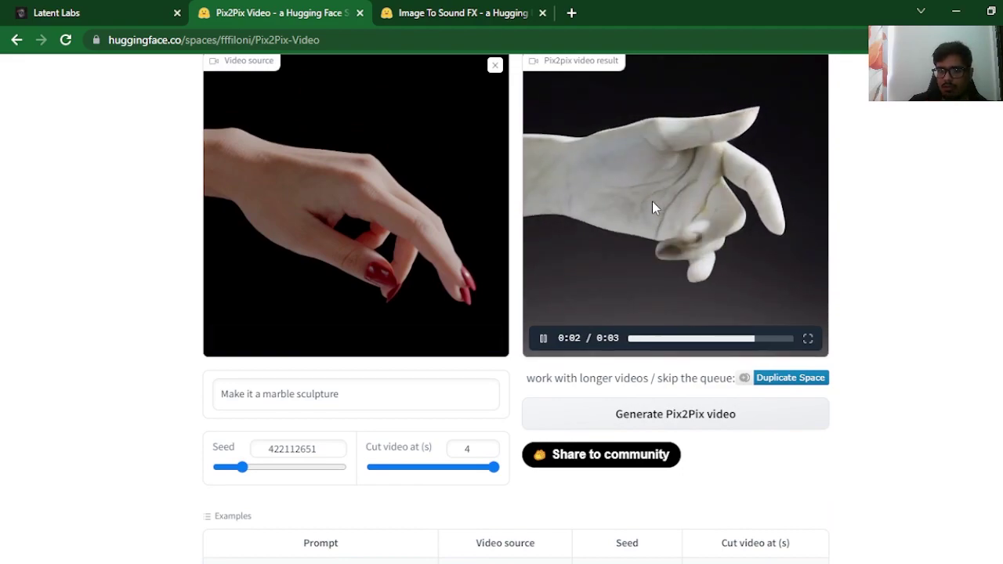
- Change the prompt to 'Make it a lava filled alien hand' and generate a new video
double_click(264, 394)
left_click_drag(308, 380, 374, 387)
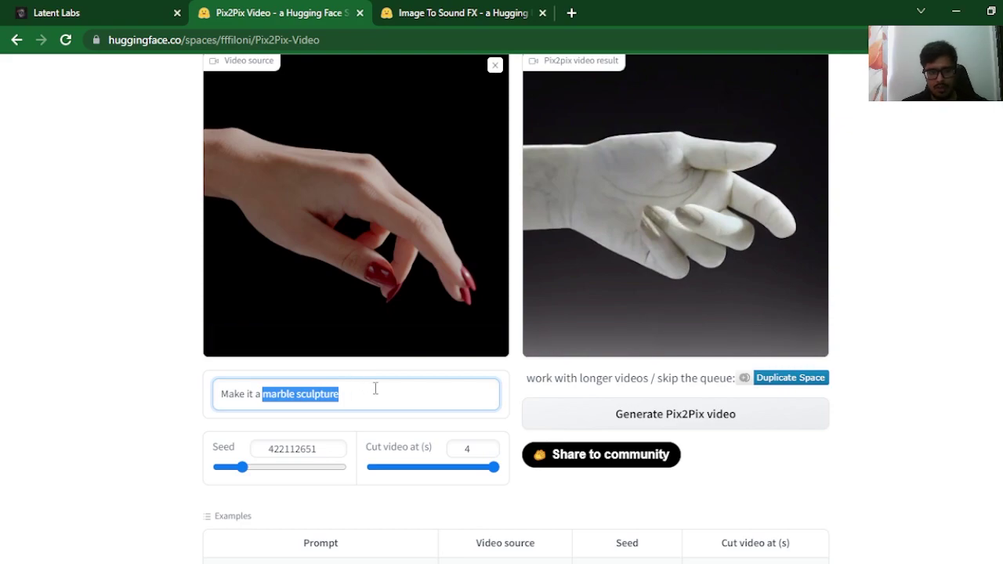
type("lava filled")
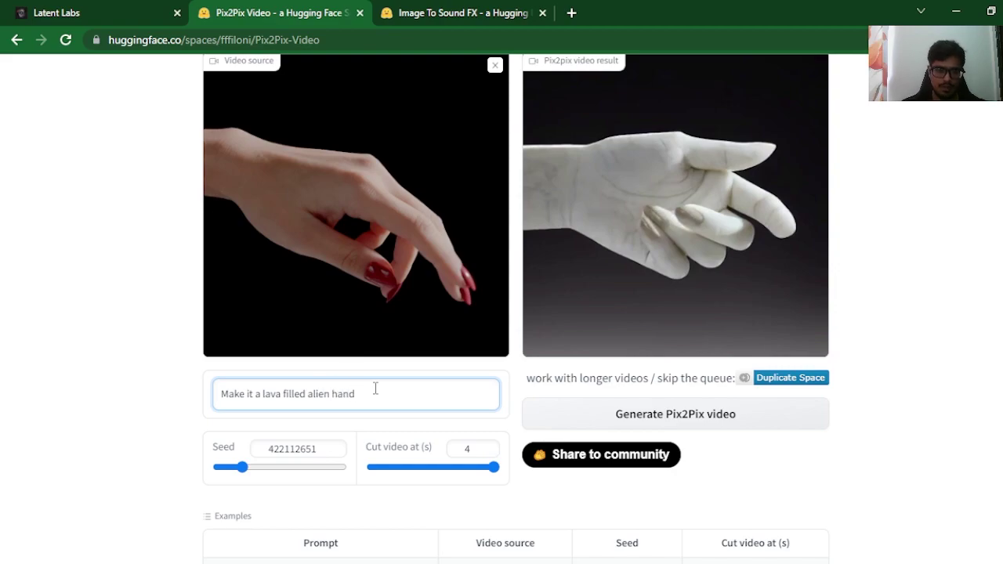
scroll(572, 431, "down", 1)
left_click(581, 337)
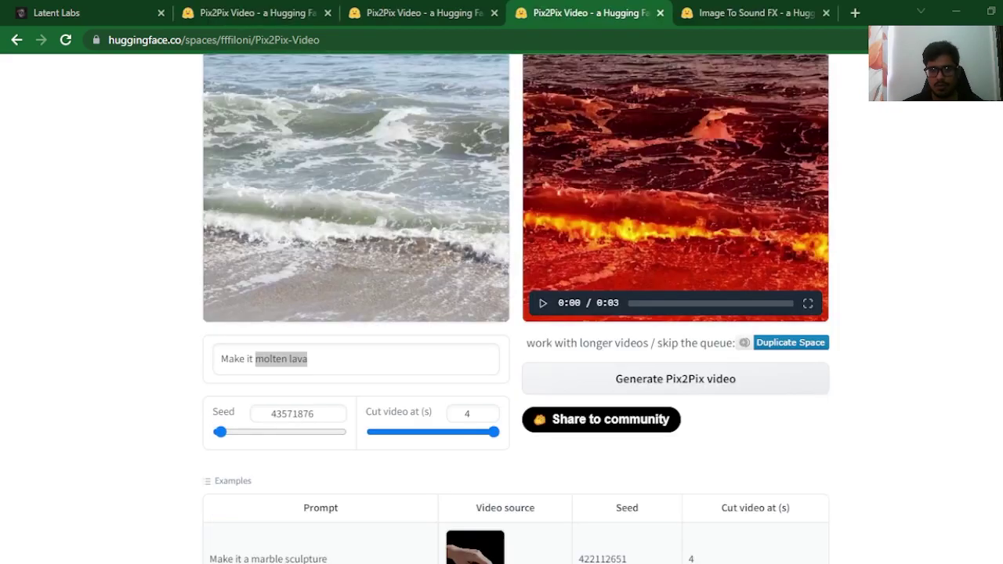
- Play the ocean waves source video and its molten lava result side by side
scroll(701, 228, "up", 2)
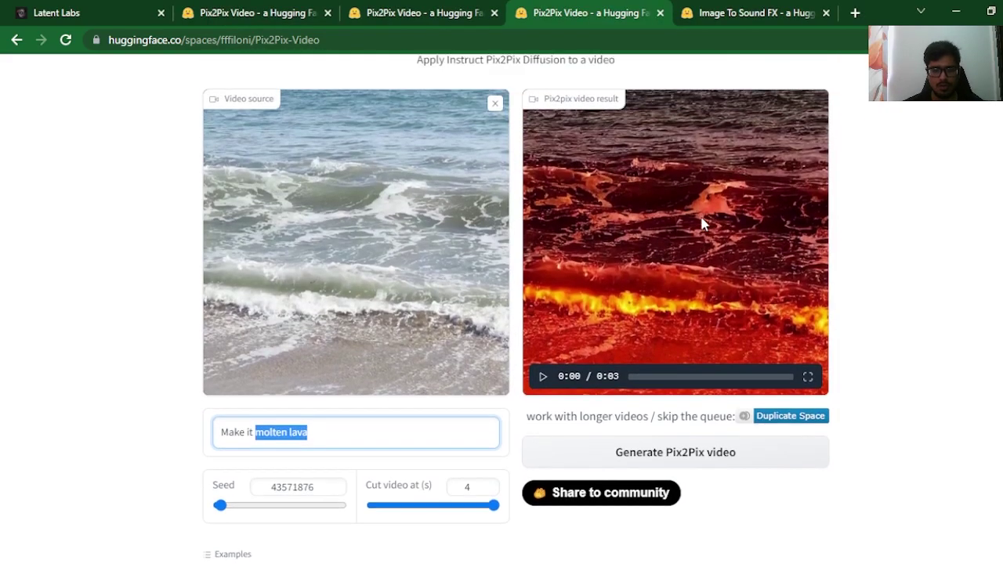
scroll(348, 221, "down", 1)
scroll(348, 221, "down", 5)
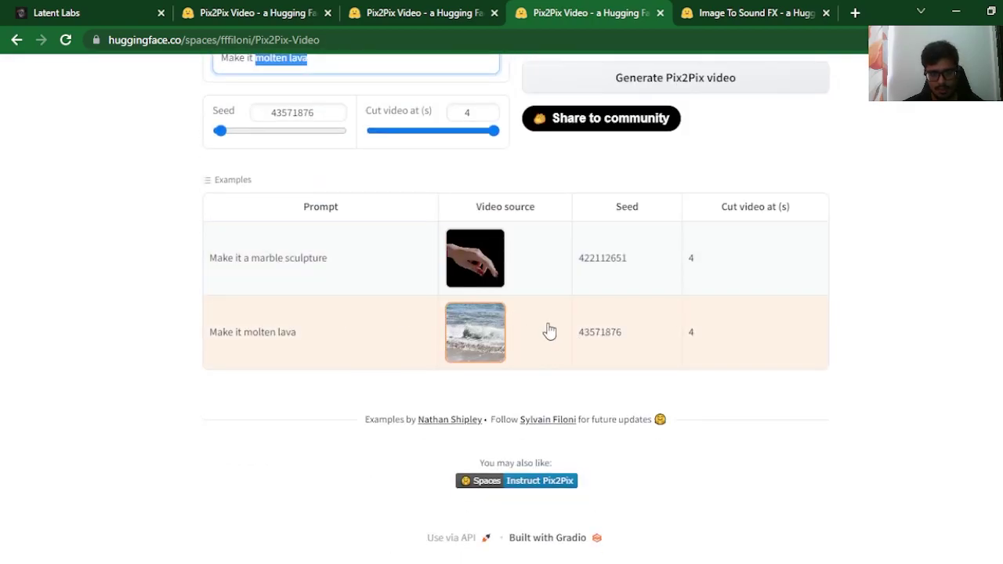
scroll(477, 324, "up", 5)
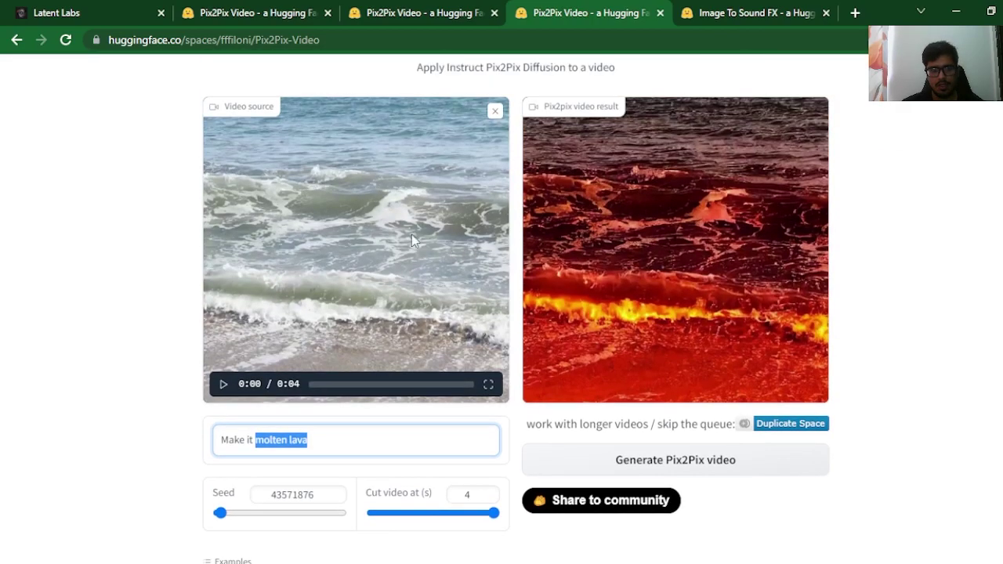
left_click(296, 165)
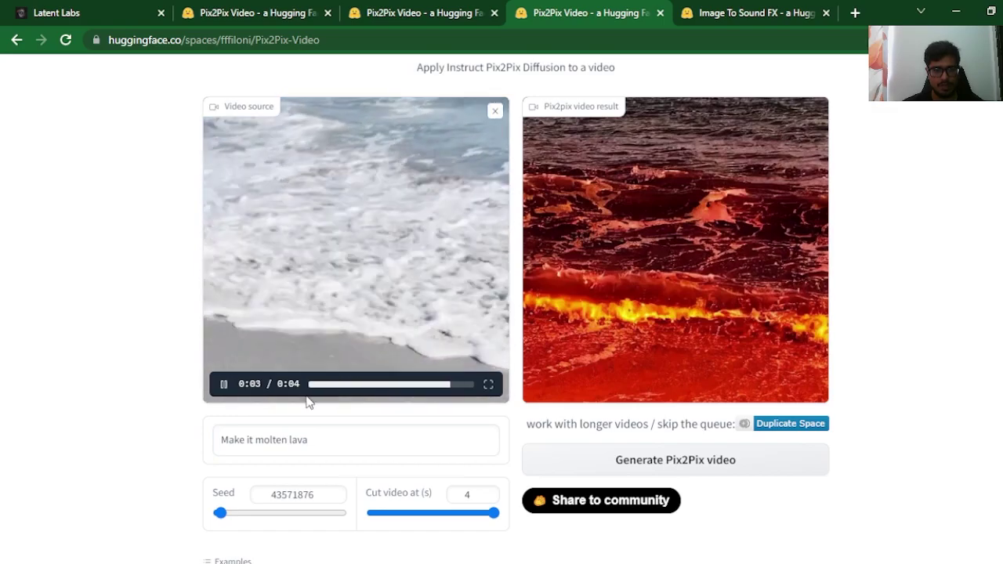
scroll(308, 402, "down", 2)
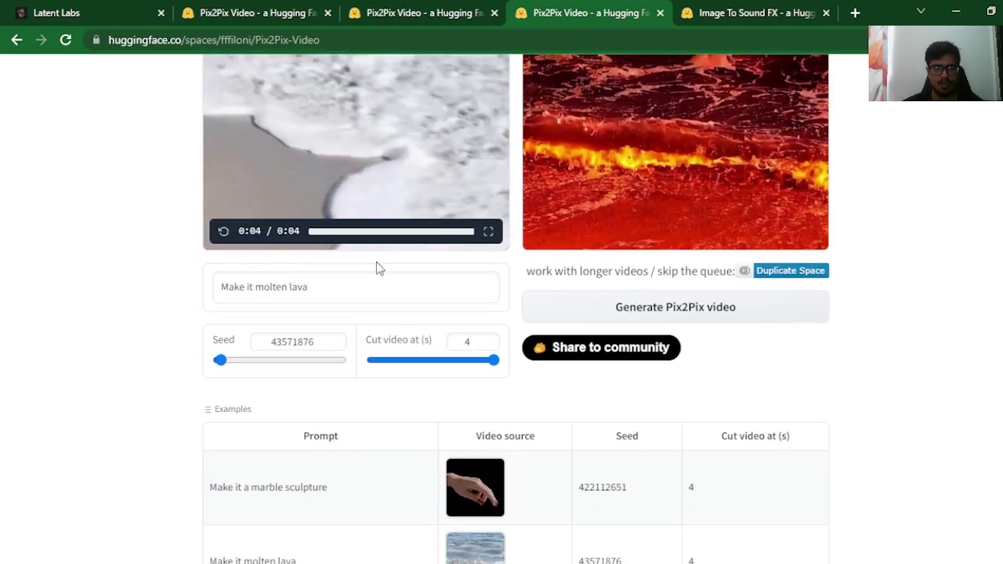
scroll(376, 268, "up", 2)
left_click(694, 234)
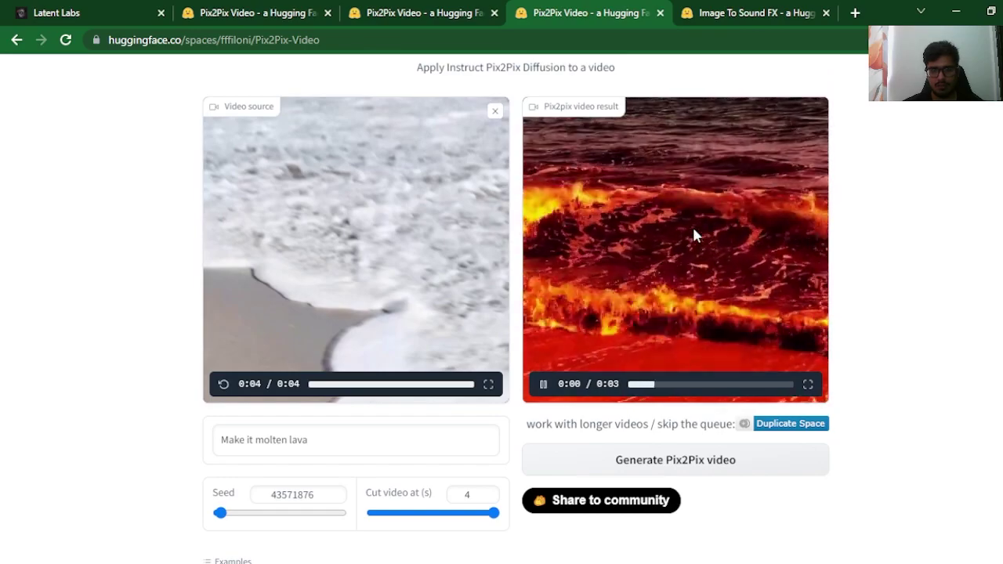
- Replay the molten lava result video a couple more times
scroll(694, 235, "down", 1)
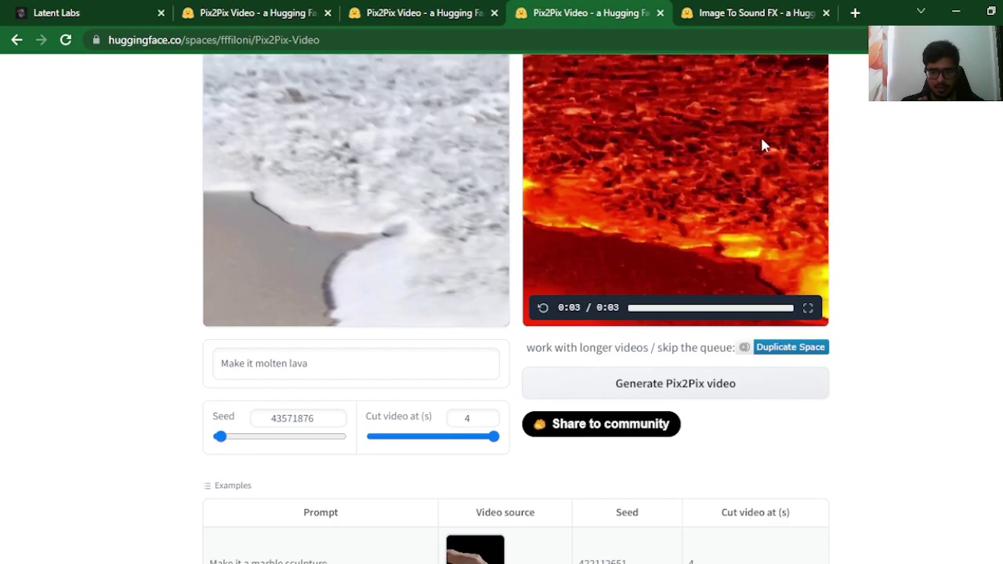
left_click(762, 143)
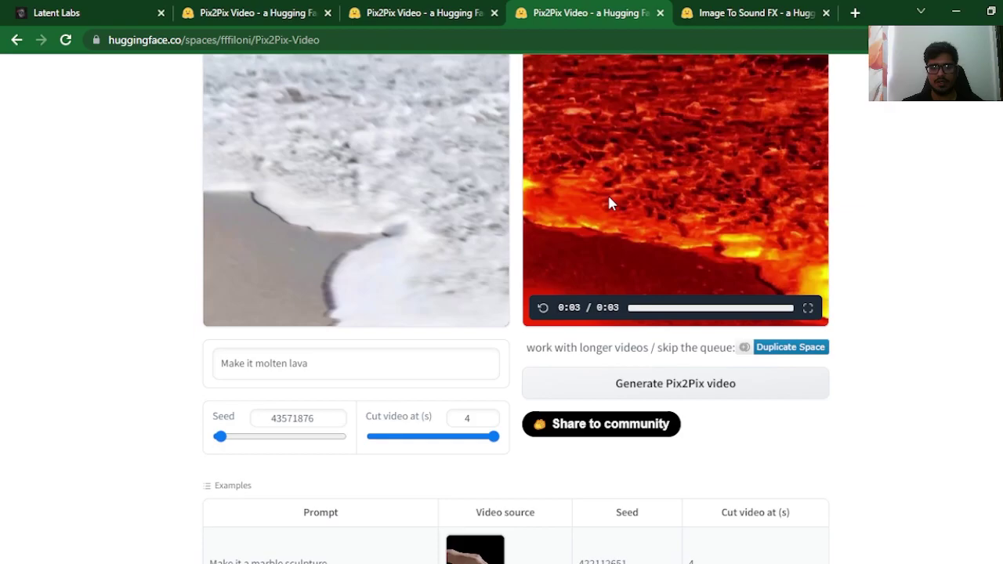
scroll(610, 203, "up", 3)
left_click(638, 263)
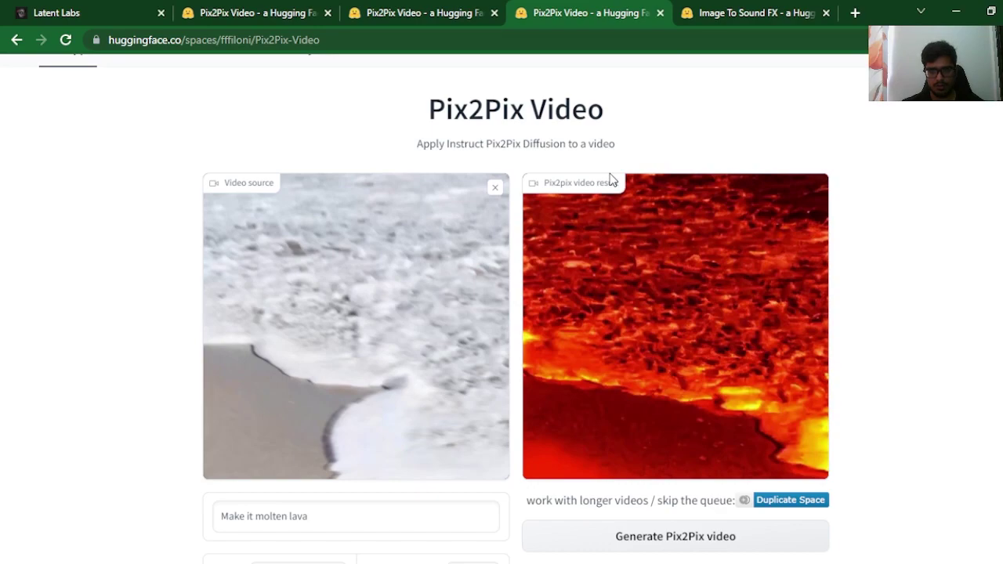
mouse_move(655, 264)
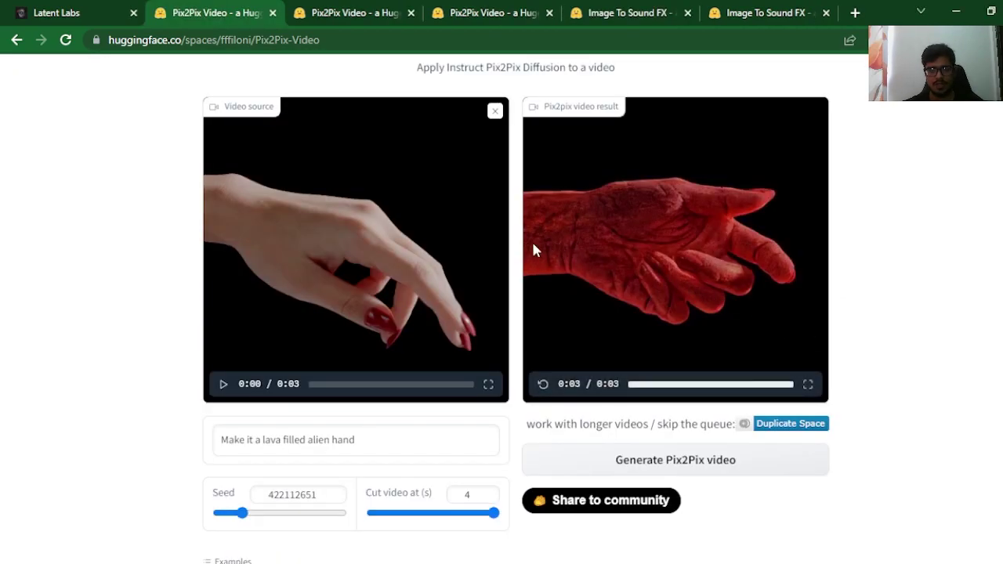
- Replay the red, lava-filled alien hand result video twice
scroll(300, 225, "down", 2)
scroll(378, 188, "up", 3)
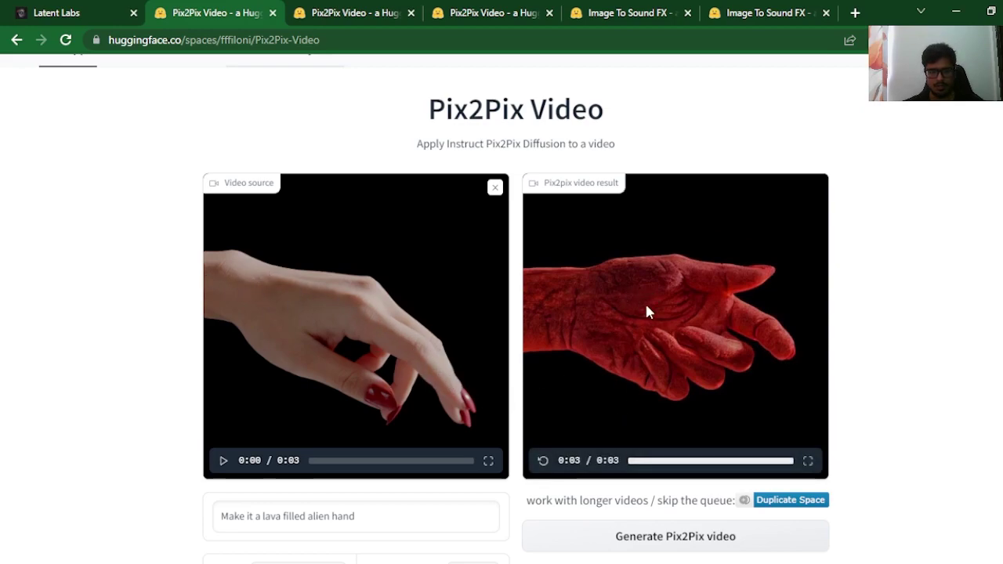
left_click(542, 461)
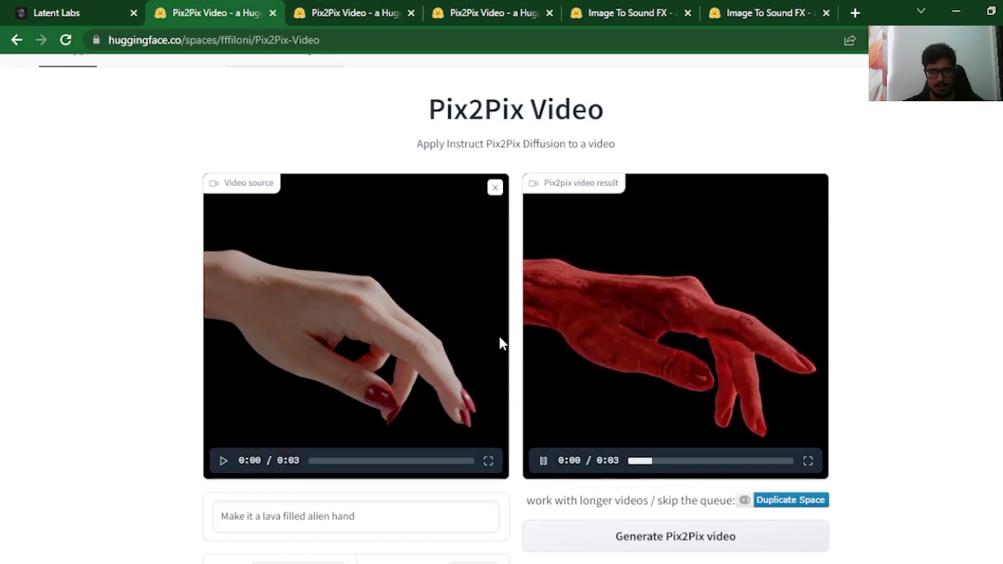
scroll(502, 337, "down", 1)
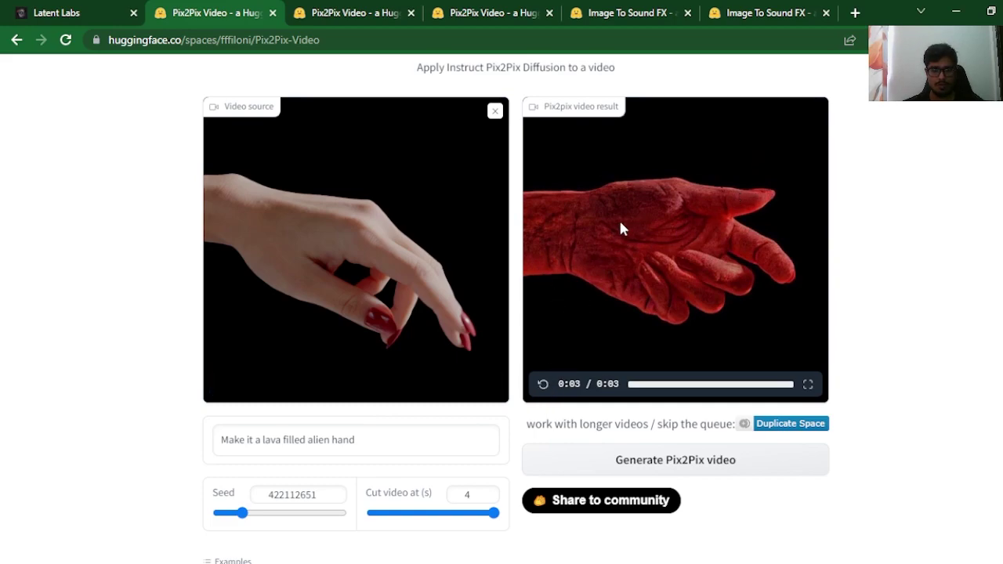
left_click(542, 384)
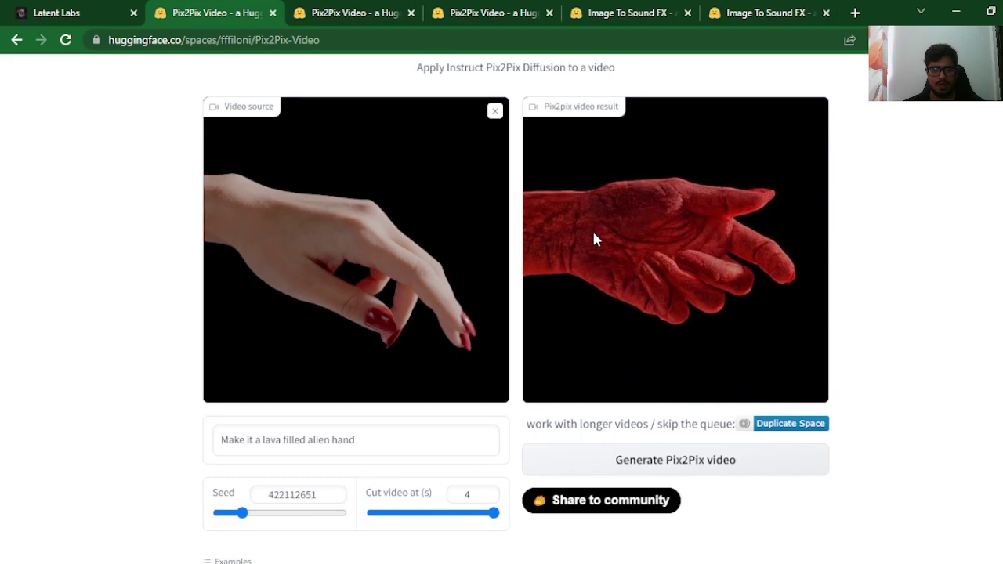
mouse_move(639, 224)
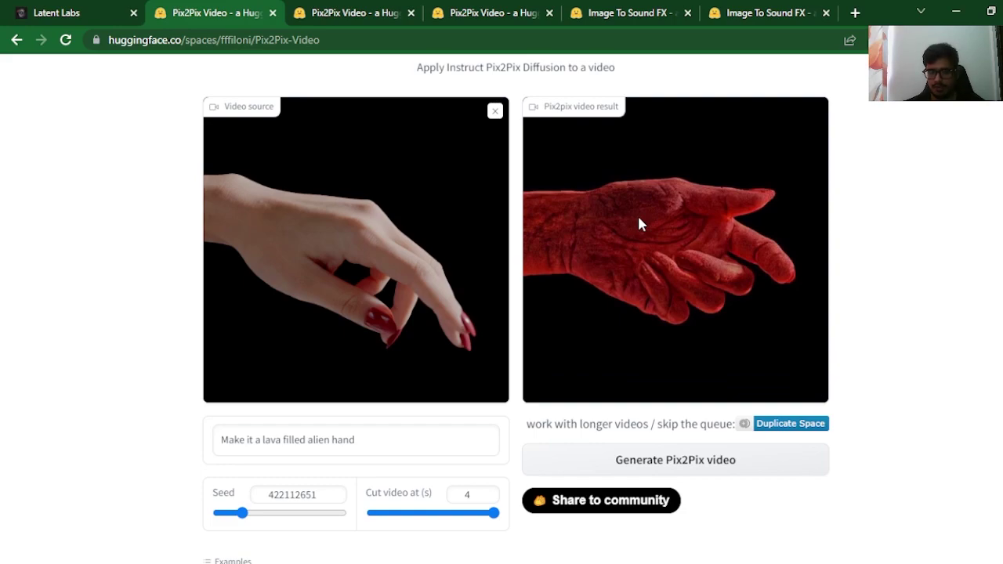
scroll(568, 186, "down", 4)
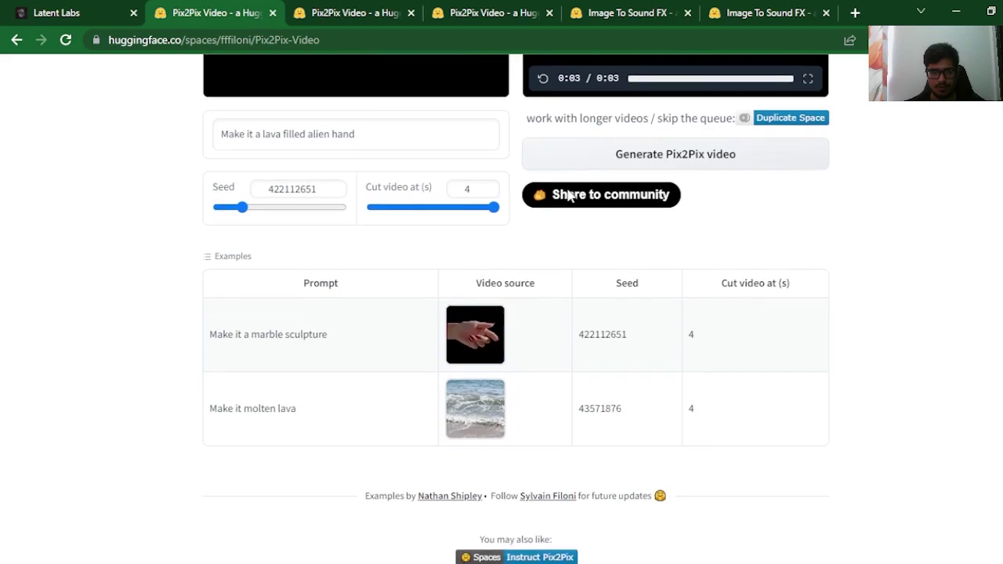
scroll(567, 187, "up", 6)
- Open the 'Make it a transparent glass hand' clip's tab and replay its result twice
left_click(374, 11)
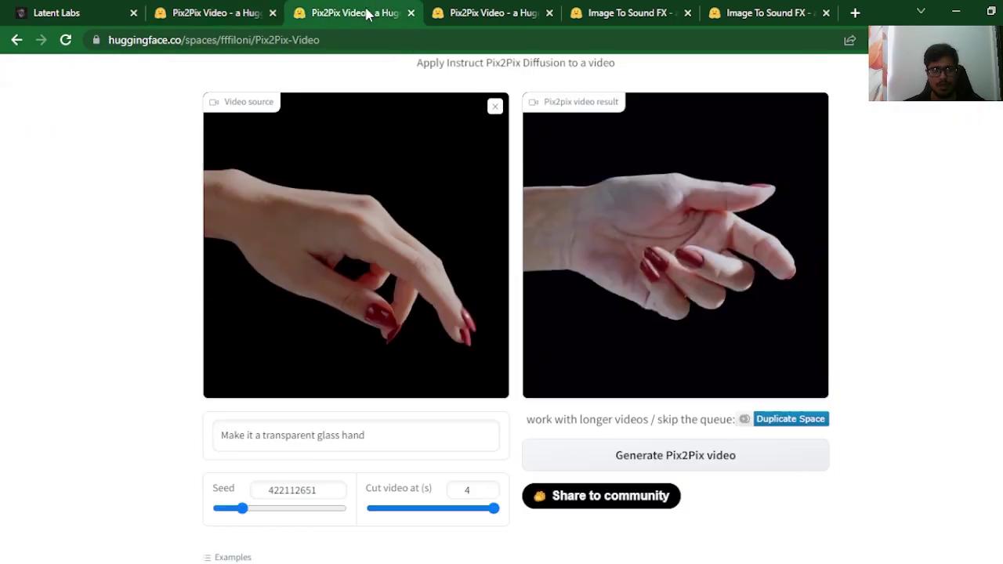
scroll(370, 235, "down", 1)
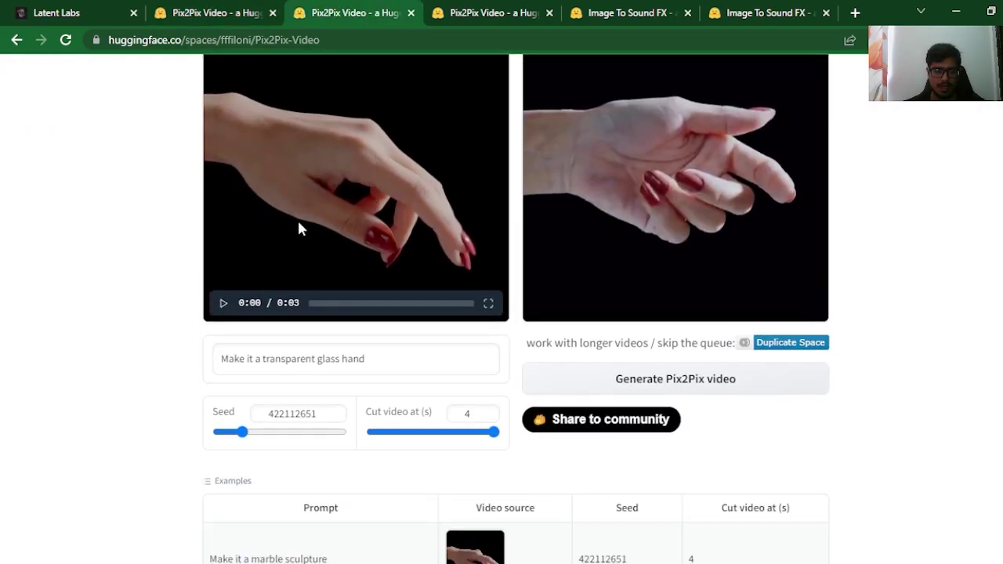
scroll(298, 228, "up", 2)
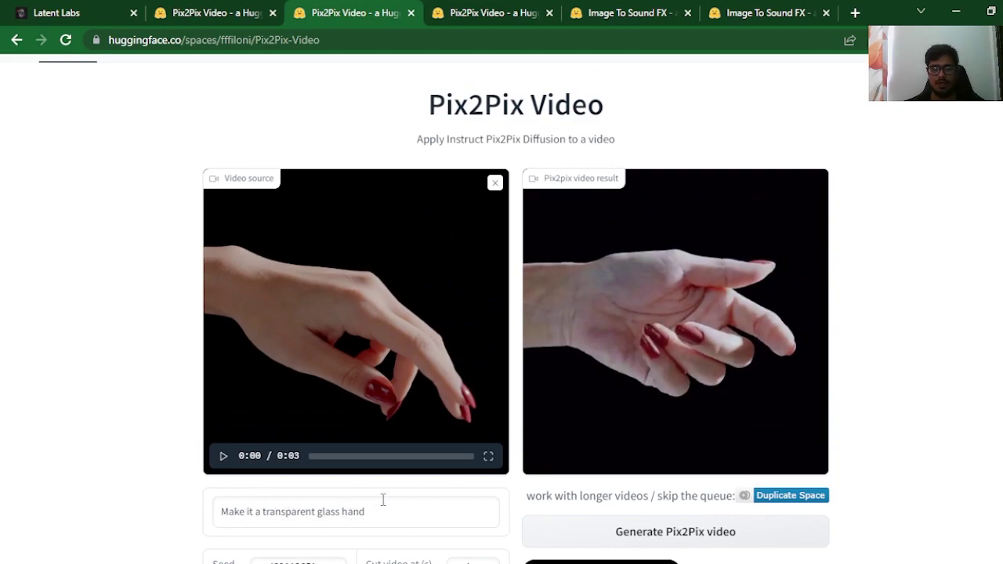
mouse_move(644, 289)
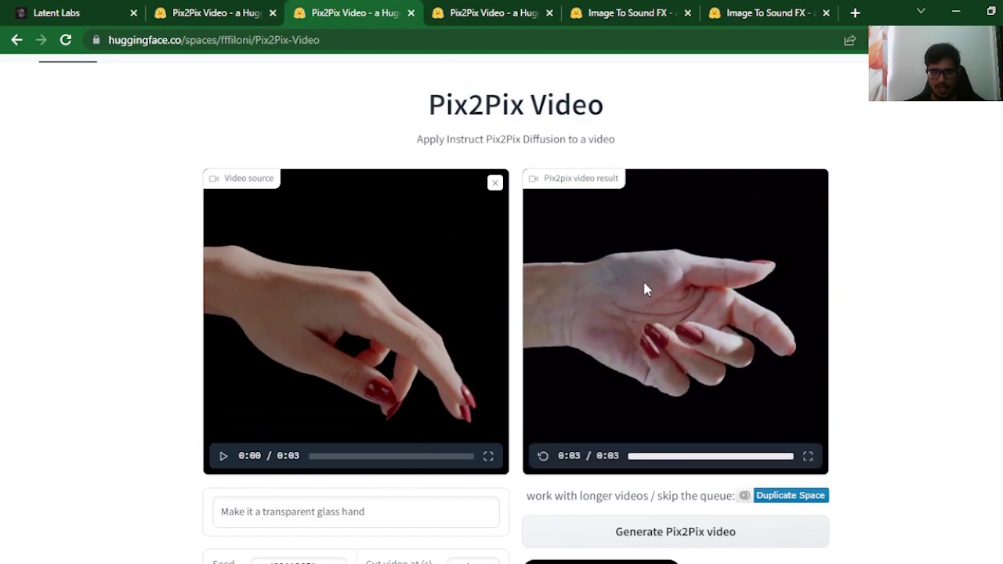
left_click(542, 456)
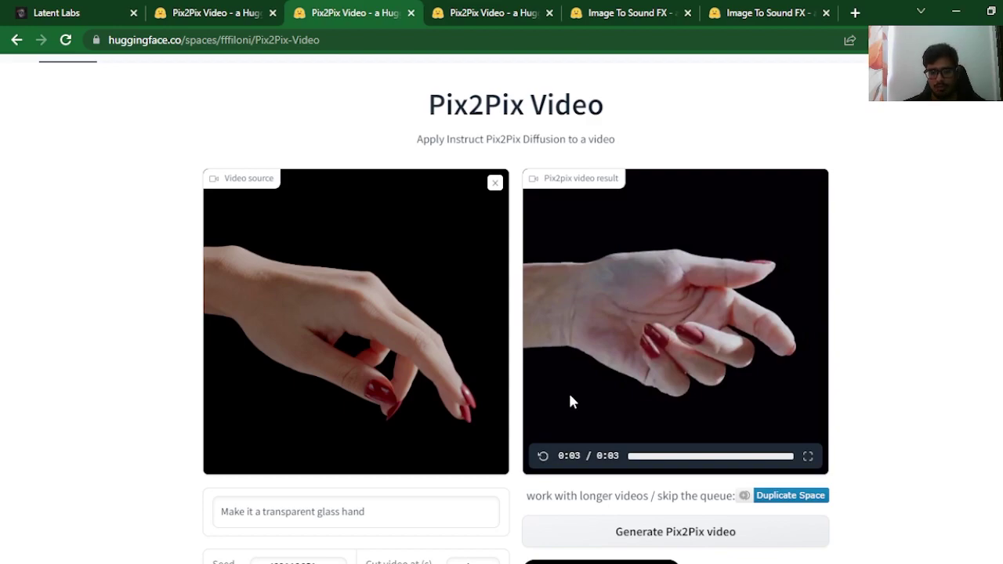
left_click(541, 457)
- Open the ocean-waves tab and play, then replay, the 'Make it flowers' result
key("ctrl+Tab")
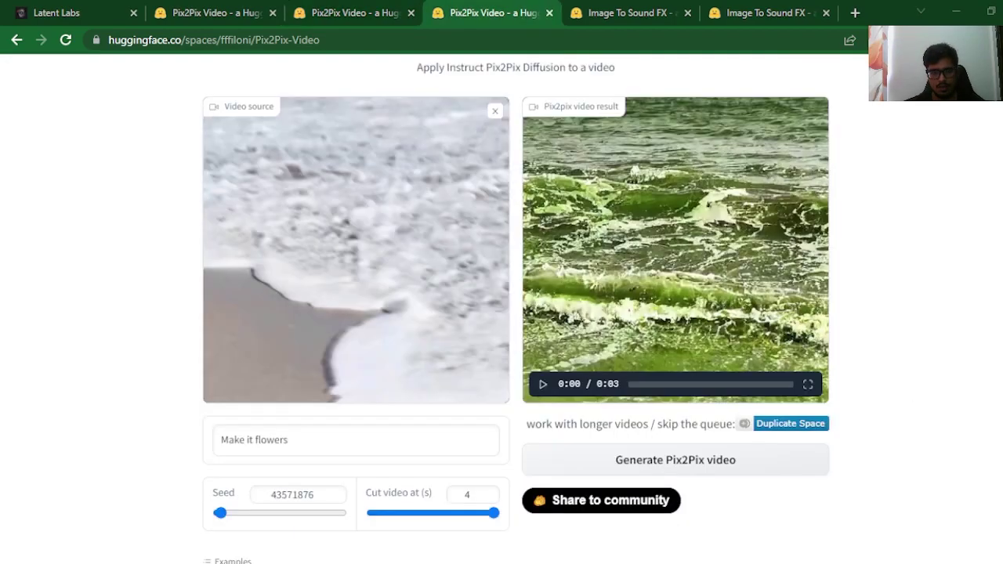
scroll(421, 220, "down", 1)
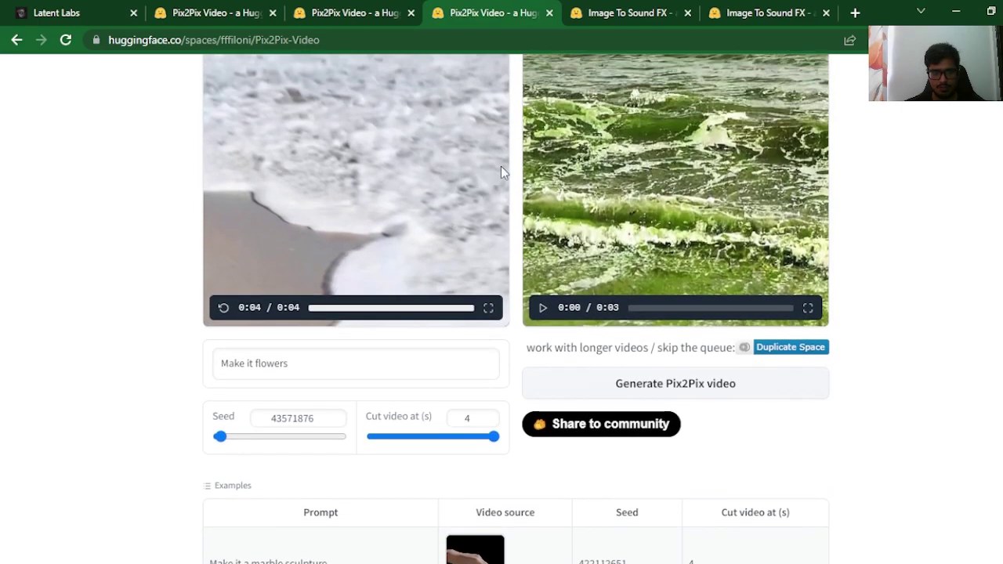
scroll(481, 257, "up", 2)
scroll(264, 340, "down", 3)
scroll(589, 317, "up", 3)
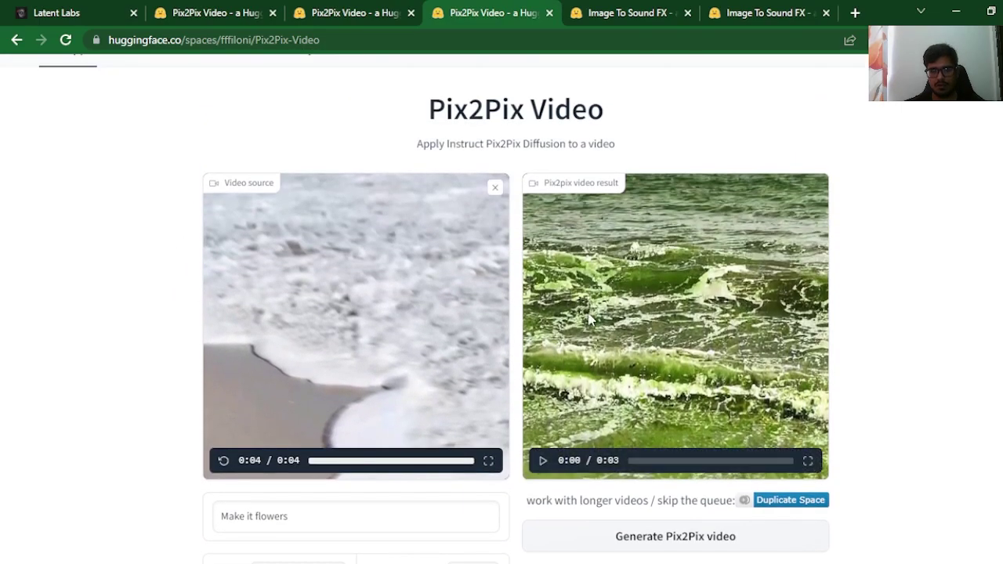
left_click(544, 461)
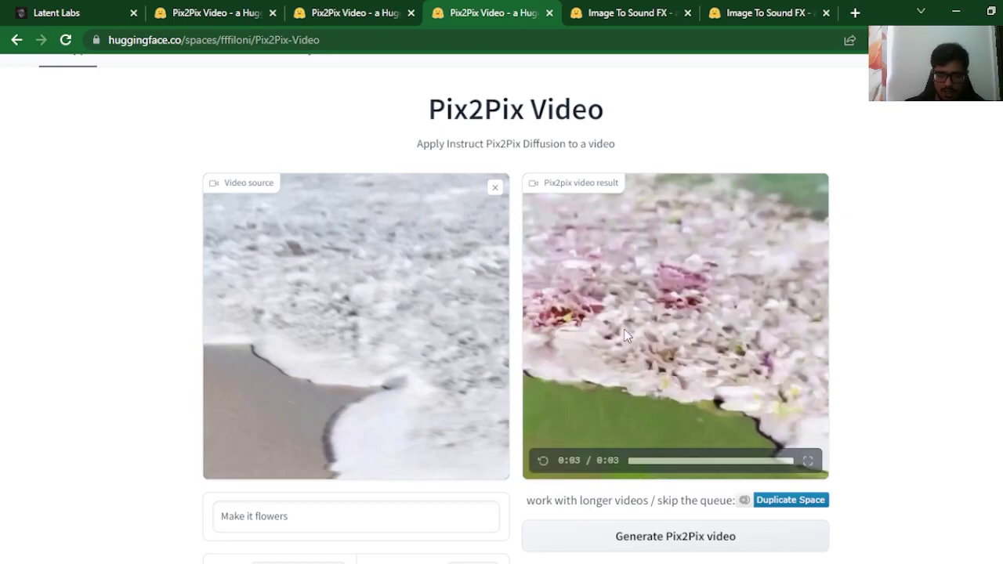
left_click(543, 461)
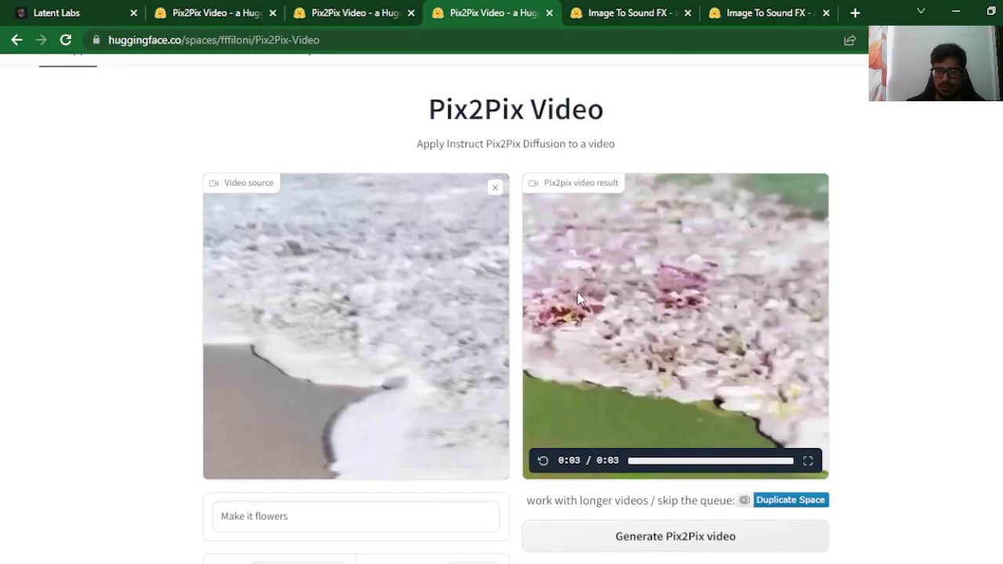
scroll(719, 217, "down", 5)
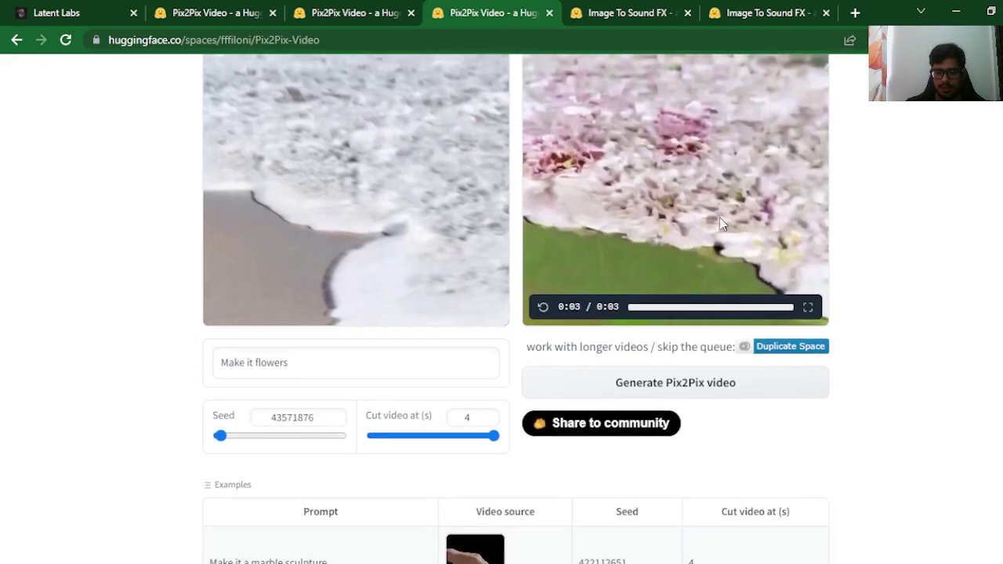
scroll(719, 217, "up", 7)
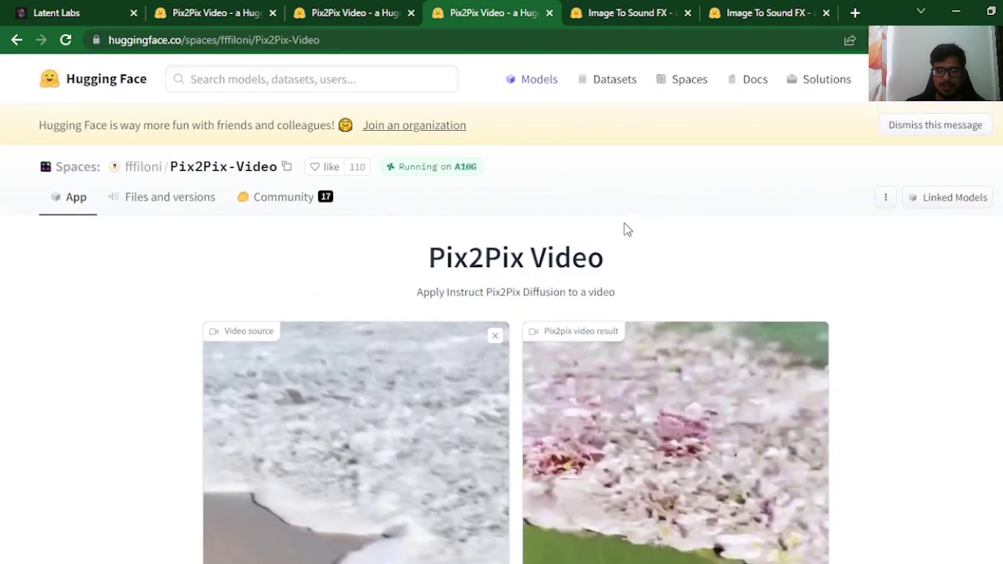
- Scroll through the Image to Sound FX form and open the image upload file picker
scroll(478, 212, "down", 1)
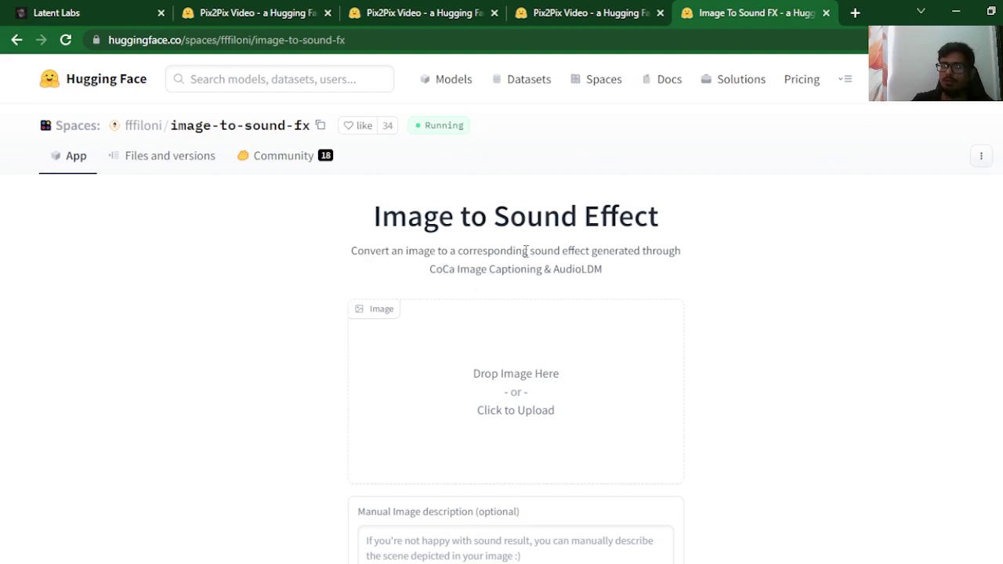
scroll(553, 235, "down", 3)
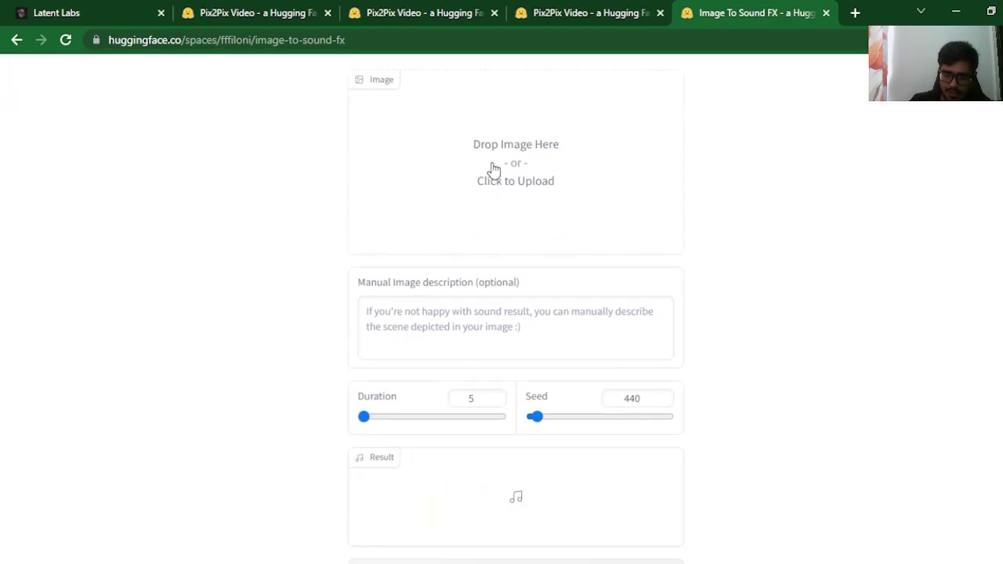
scroll(492, 168, "down", 3)
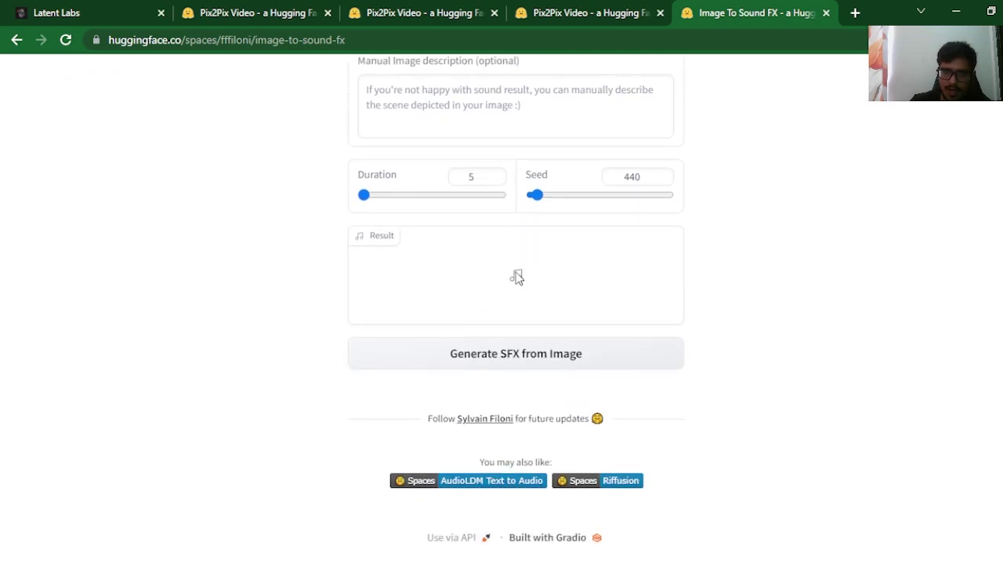
scroll(528, 264, "up", 4)
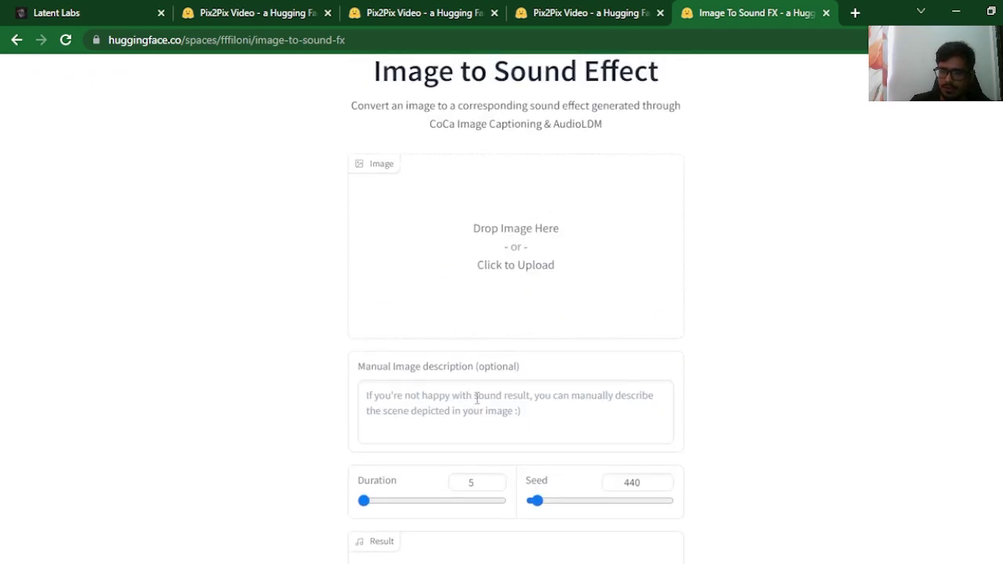
left_click(487, 225)
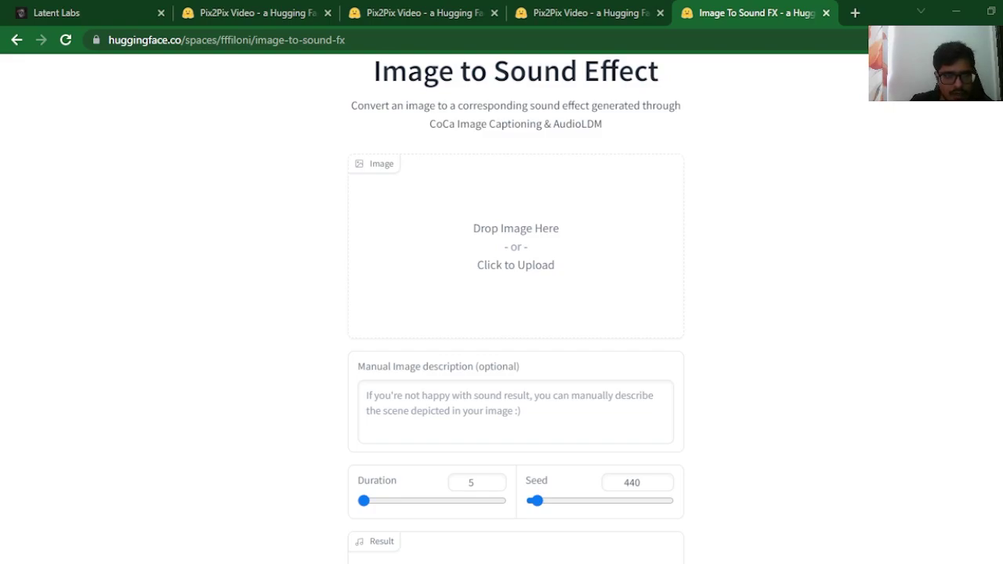
- Upload the gold-headpiece portrait and generate a 5-second sound effect from it
key("Return")
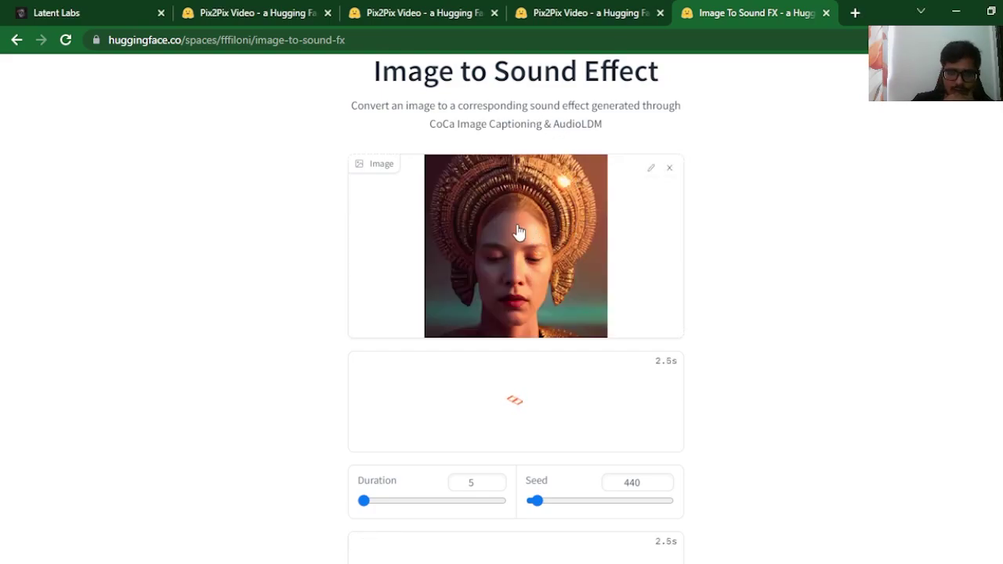
scroll(502, 309, "down", 1)
scroll(505, 298, "down", 2)
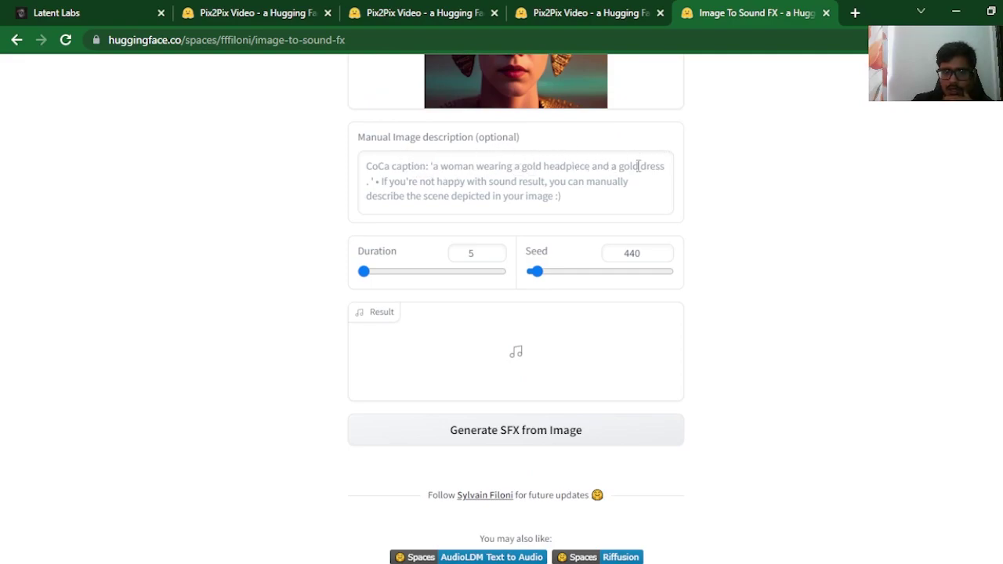
scroll(539, 164, "down", 1)
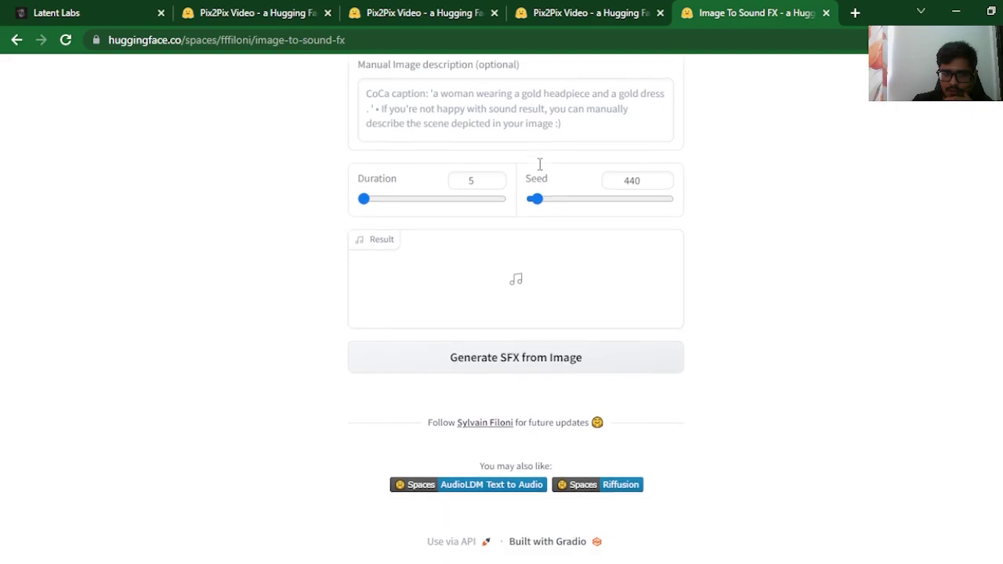
left_click(517, 357)
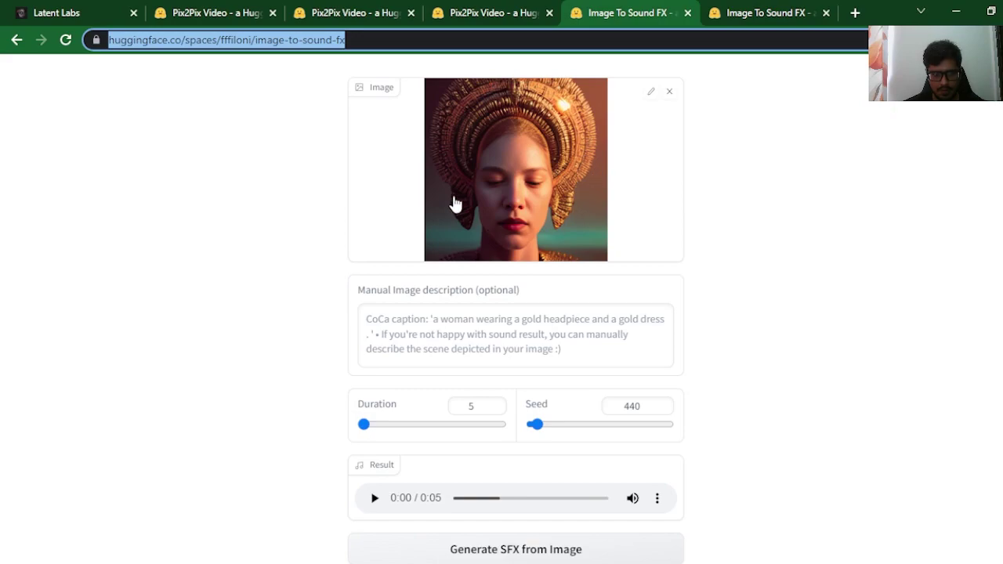
- Play the generated 5-second sound effect
scroll(470, 166, "down", 2)
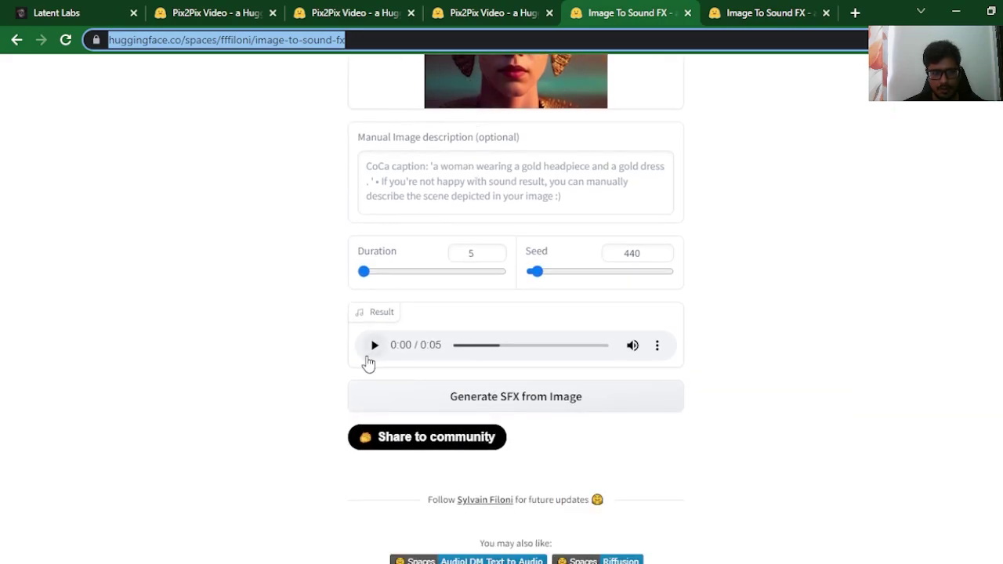
left_click(373, 350)
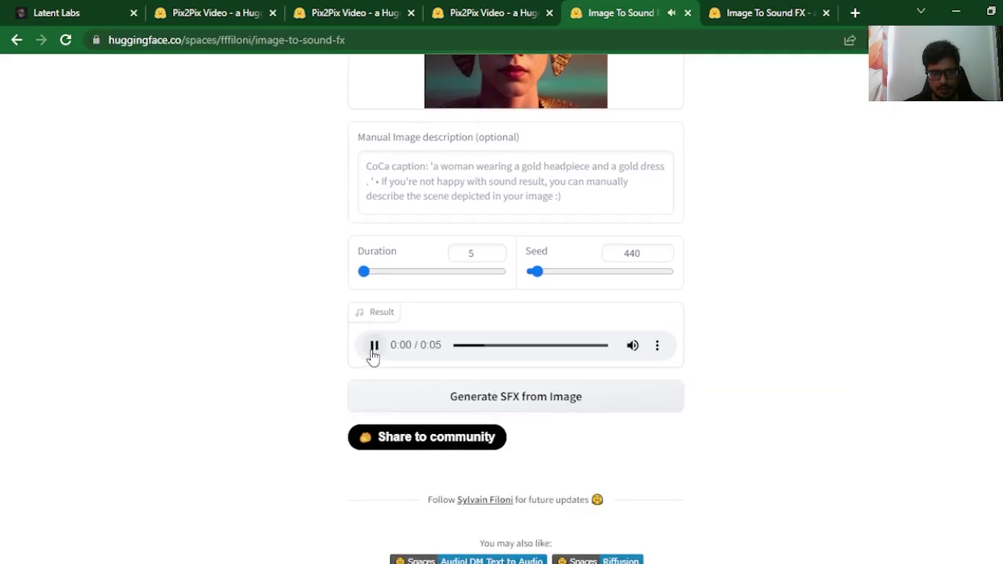
scroll(373, 355, "up", 2)
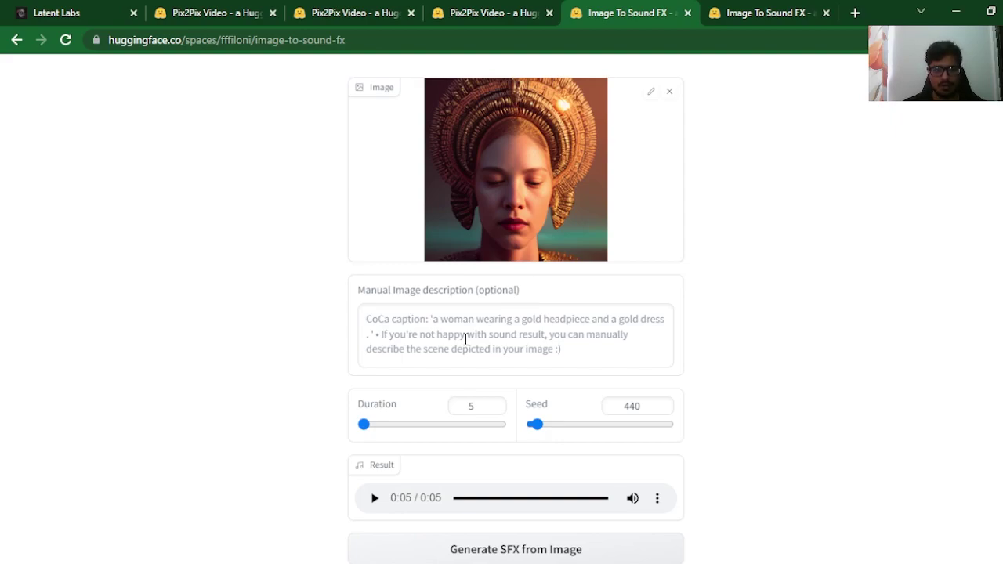
- Enter 'Royal entry of a queen' as the manual image description and regenerate the sound effect
left_click(527, 337)
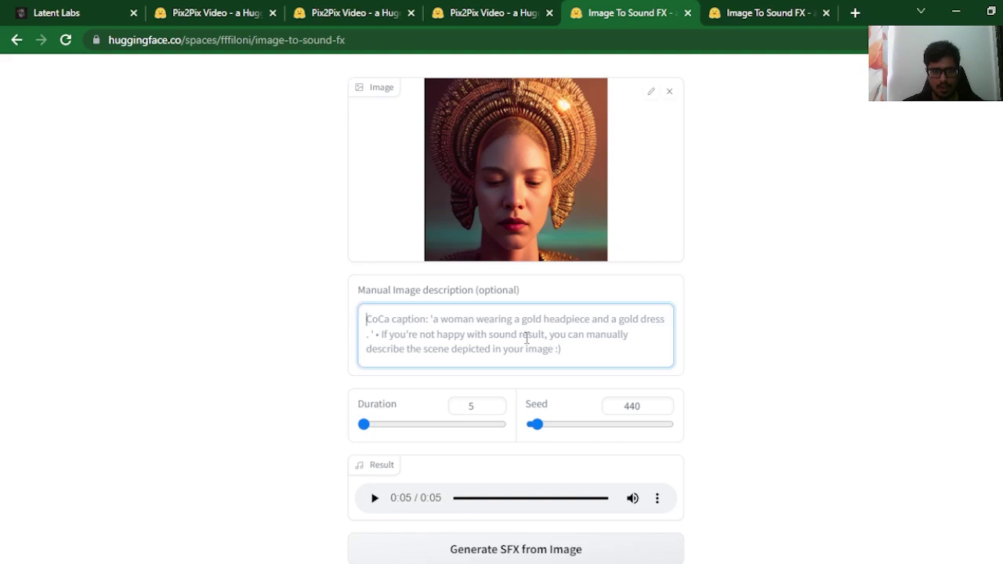
type("Royal ent")
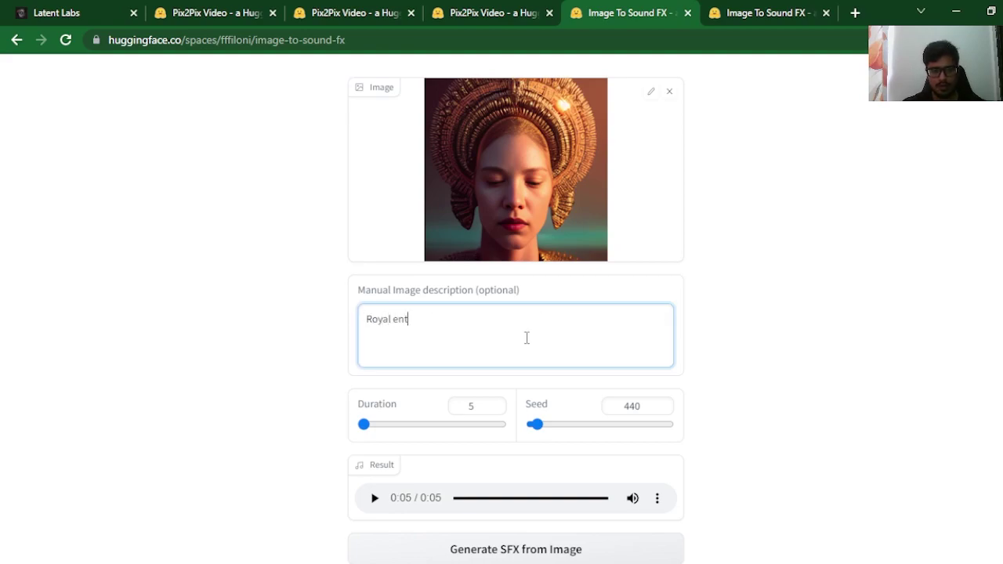
type("ry of a queen")
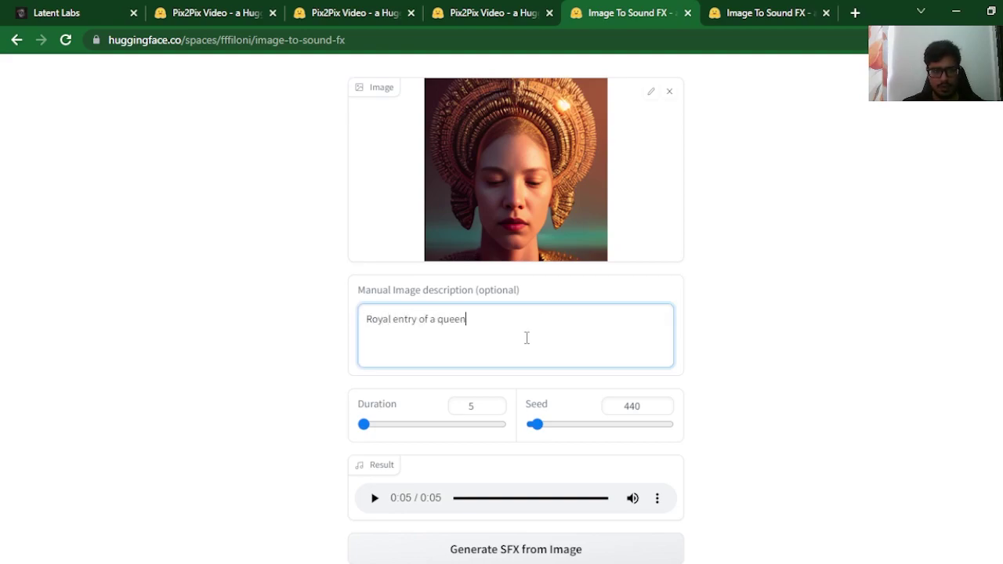
scroll(527, 340, "down", 3)
left_click(474, 326)
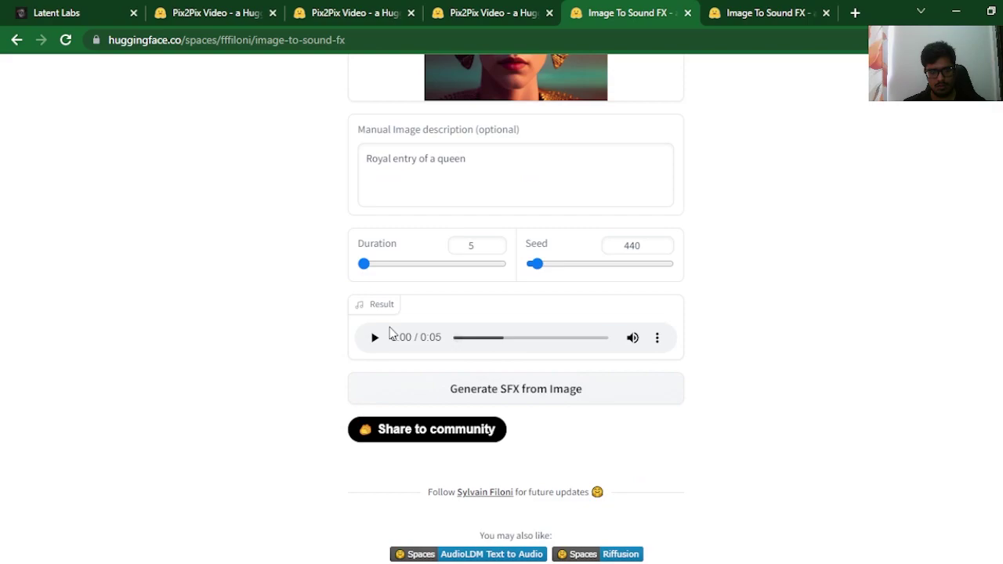
- Play the new queen sound effect, replay it, then pause playback
left_click(374, 337)
scroll(408, 329, "up", 2)
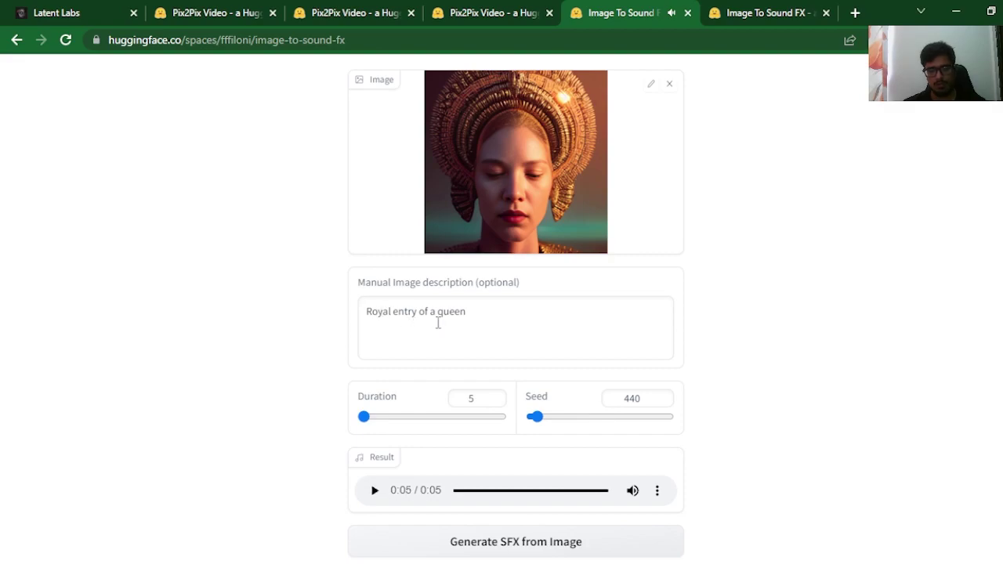
scroll(487, 307, "up", 2)
scroll(390, 396, "down", 3)
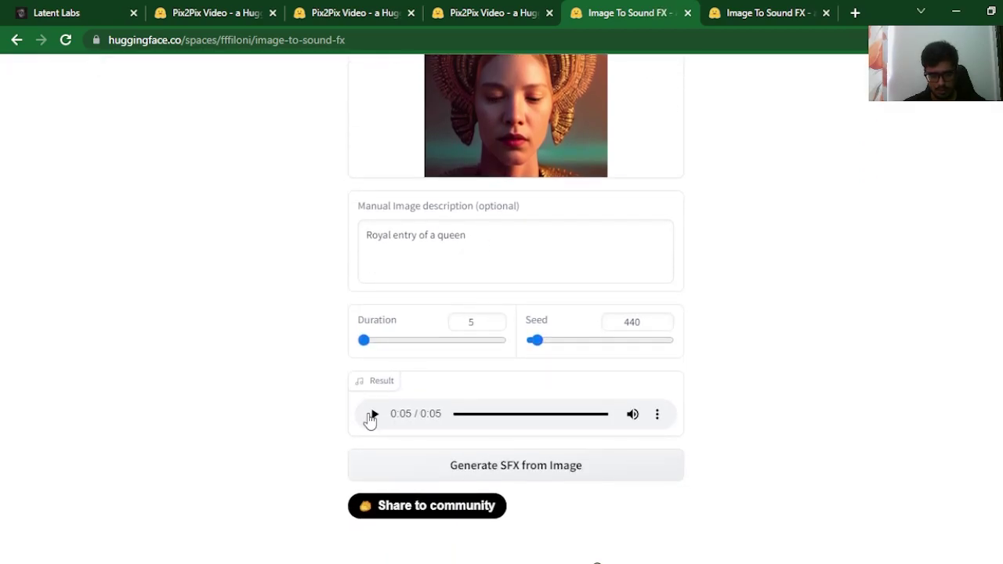
left_click(373, 414)
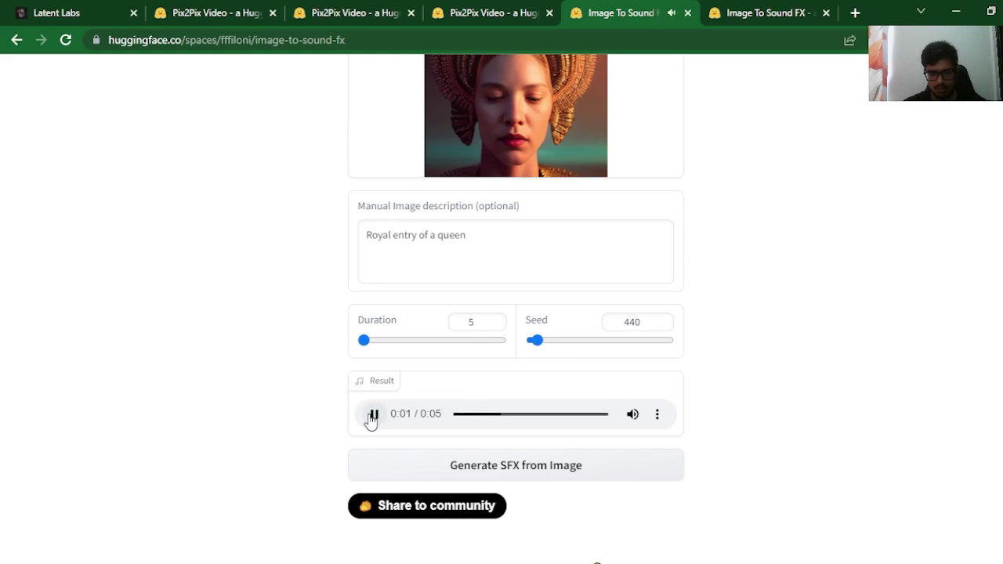
left_click(373, 415)
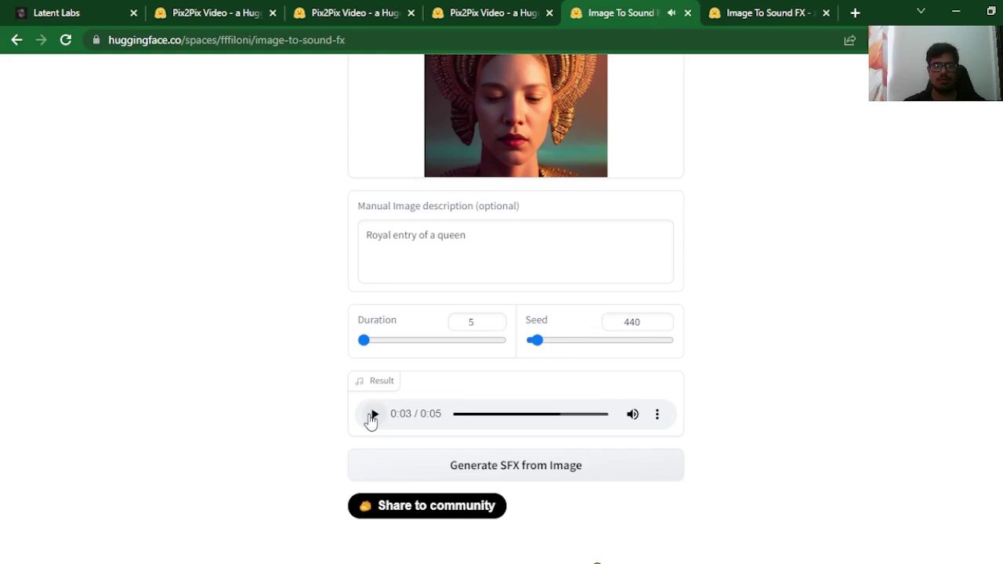
scroll(418, 398, "up", 3)
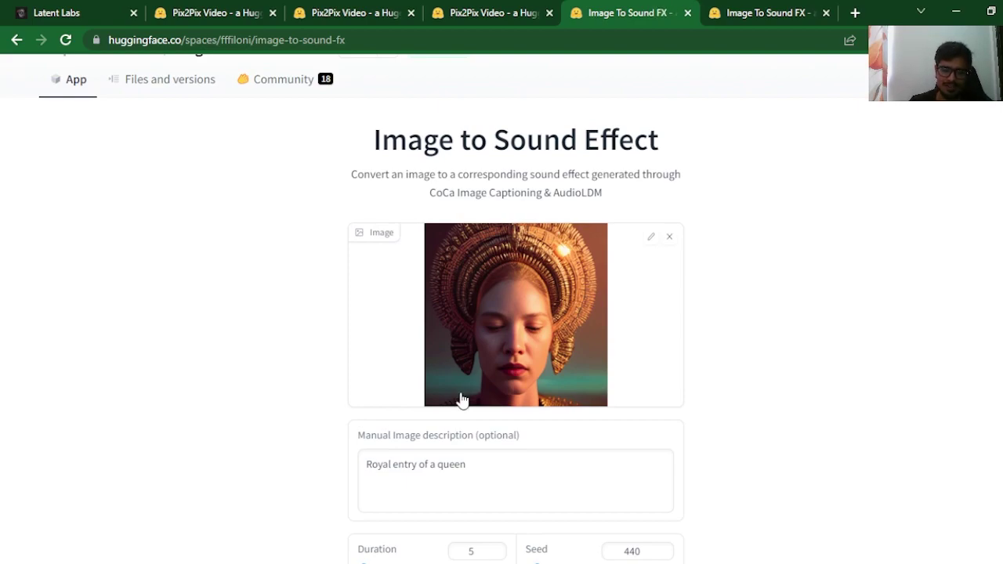
scroll(503, 305, "down", 2)
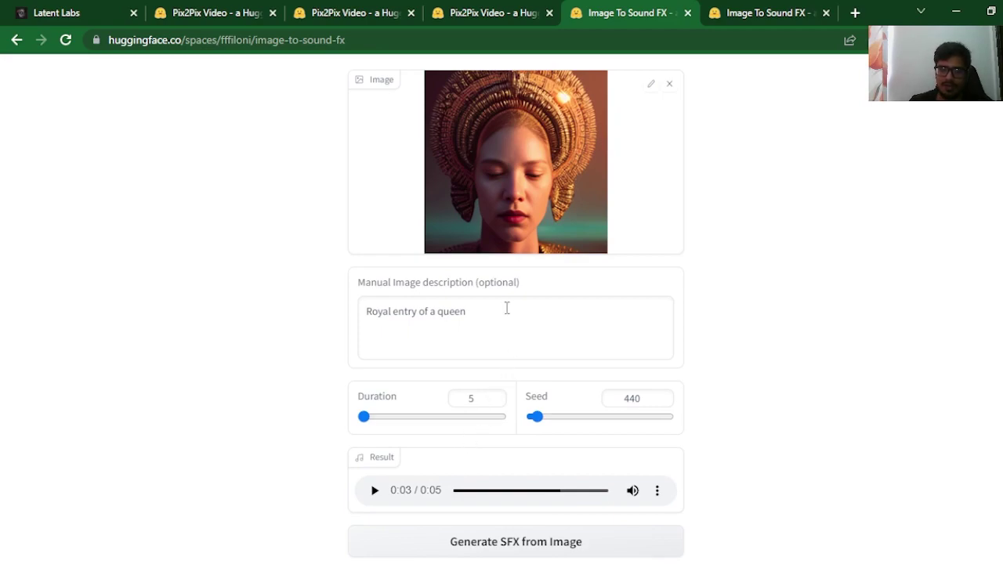
scroll(507, 307, "up", 2)
scroll(517, 301, "down", 1)
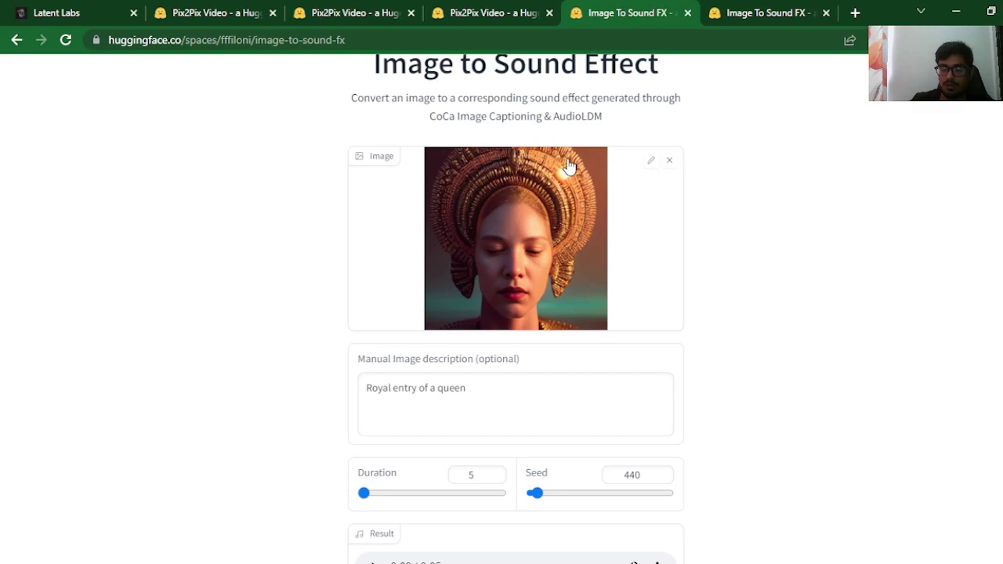
- Open the blue-lit face portrait's tab and play its generated 5-second sound effect
left_click(752, 14)
scroll(611, 290, "up", 4)
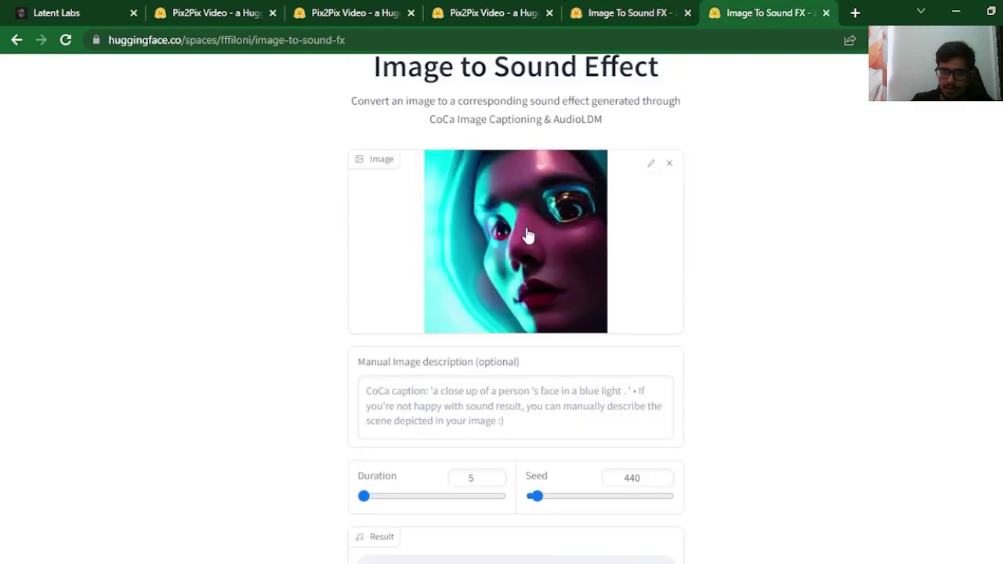
scroll(526, 240, "down", 2)
scroll(546, 157, "up", 2)
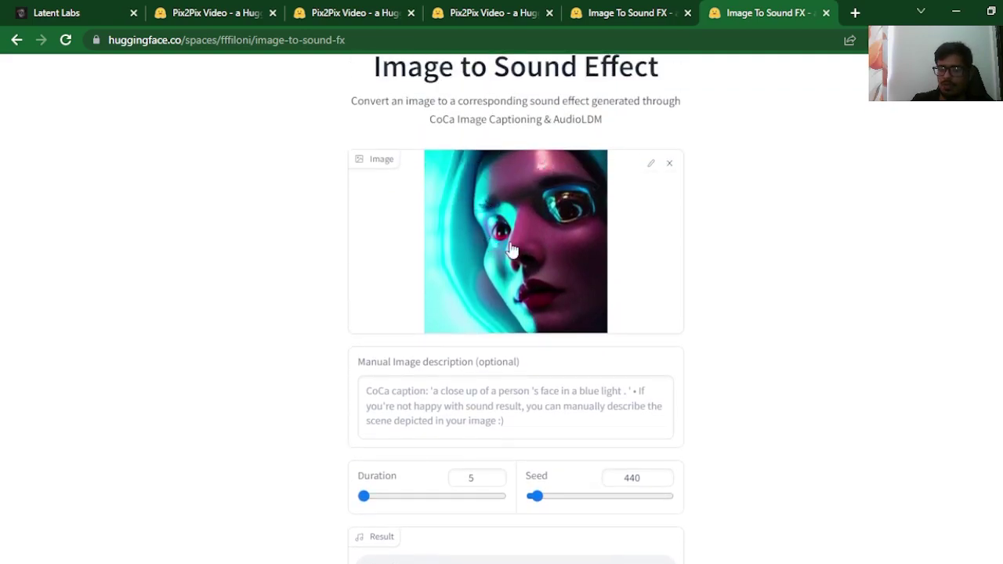
scroll(523, 219, "down", 1)
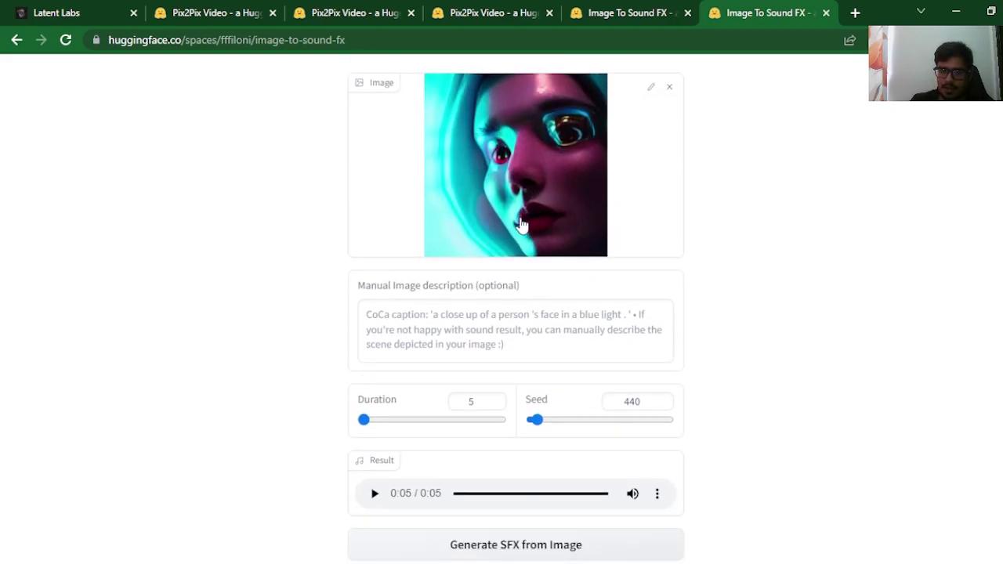
scroll(516, 223, "down", 3)
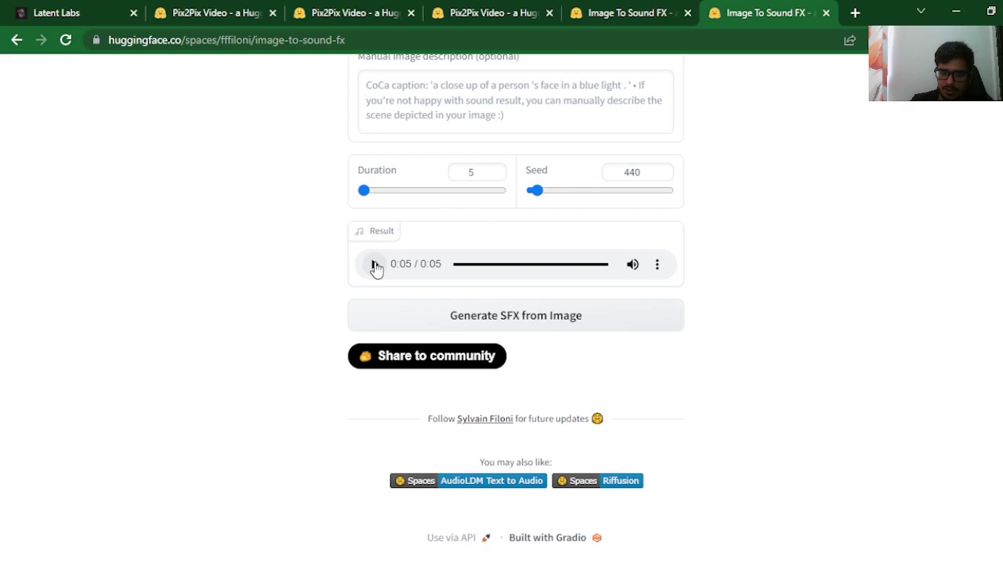
left_click(375, 266)
scroll(416, 262, "up", 2)
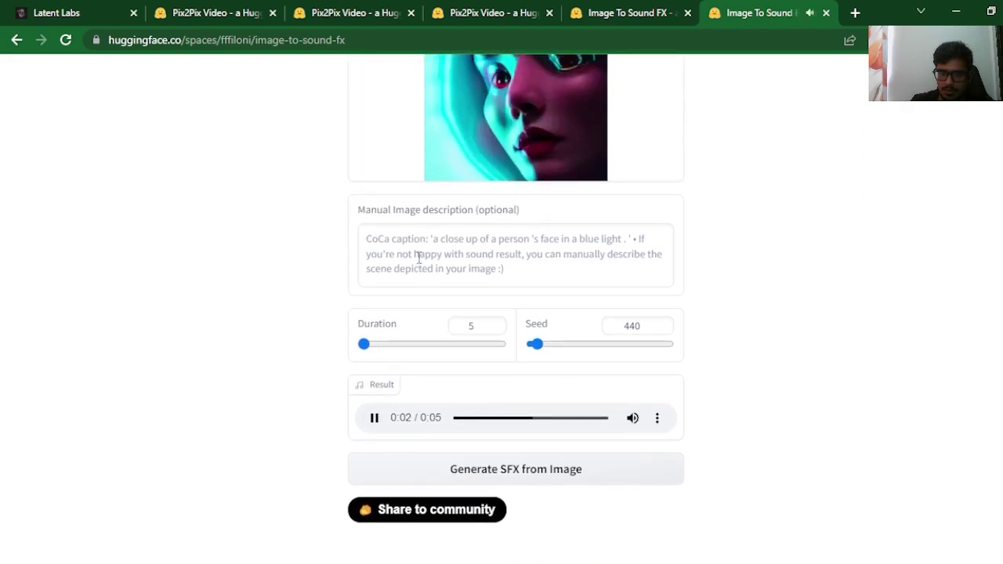
scroll(418, 258, "up", 1)
scroll(419, 259, "down", 2)
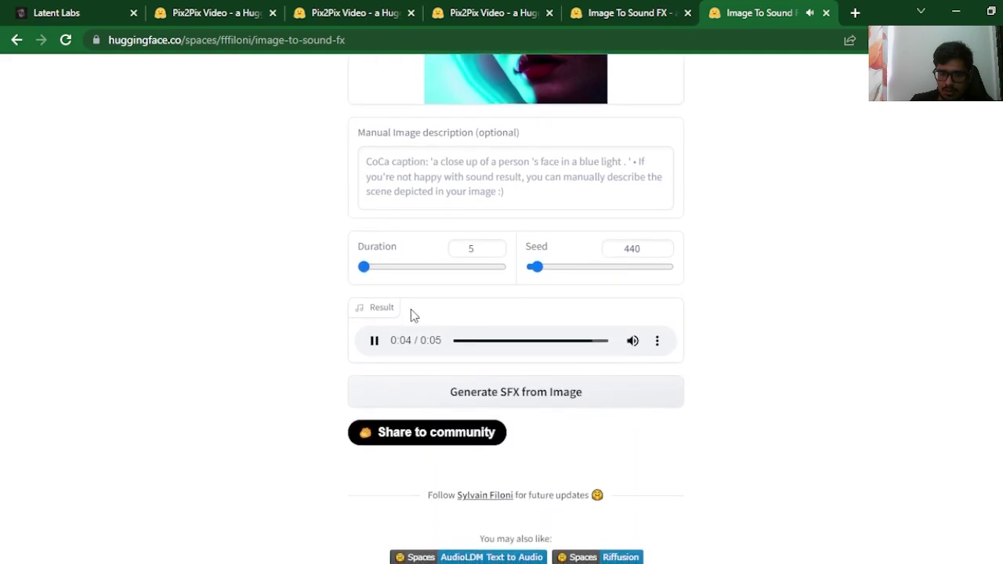
scroll(384, 340, "up", 3)
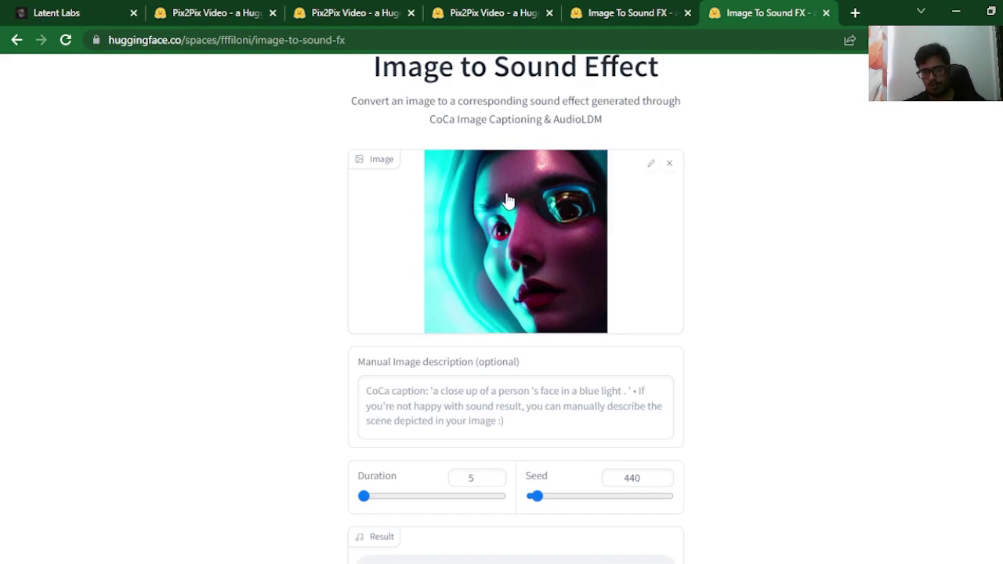
scroll(483, 235, "down", 4)
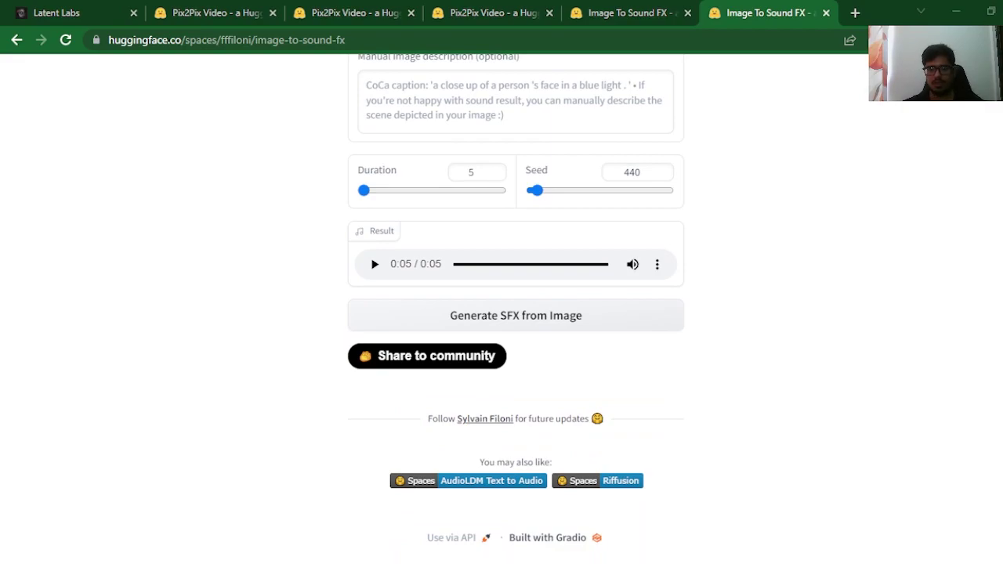
scroll(515, 313, "up", 2)
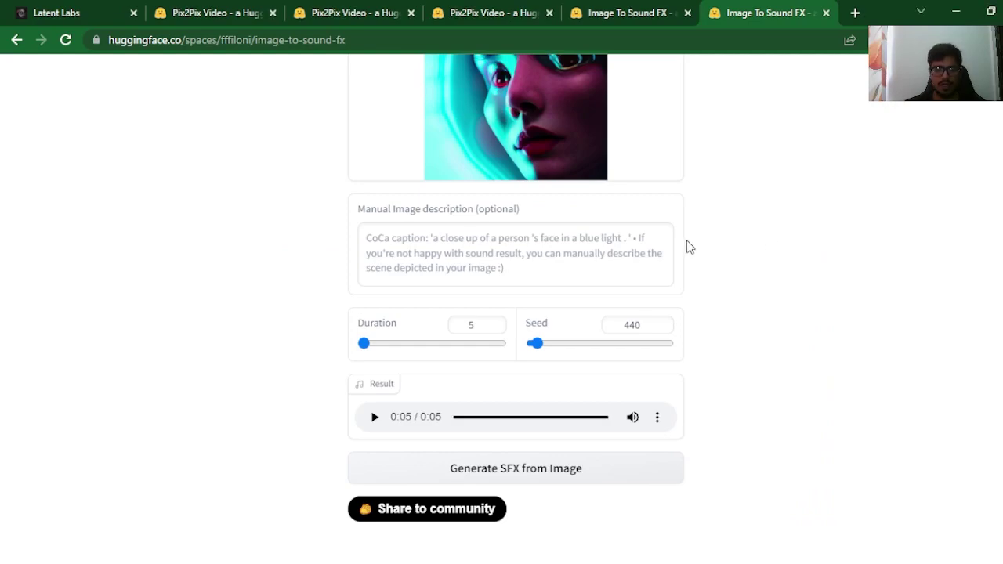
scroll(687, 246, "up", 3)
scroll(682, 239, "down", 3)
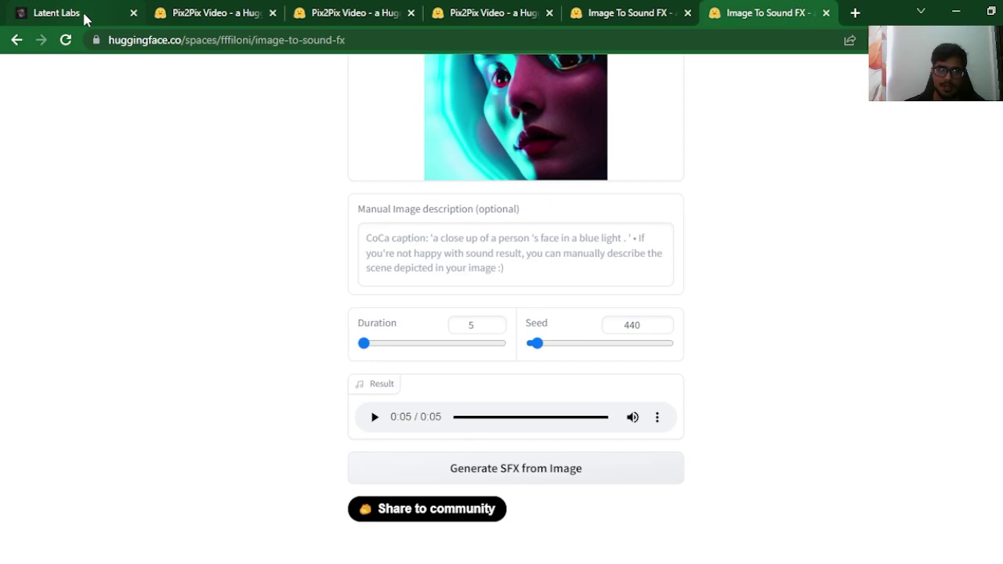
- Look around the Latent Labs 360° forest-house panorama, tilting down to the grass and house
left_click(59, 13)
left_click_drag(336, 165, 822, 470)
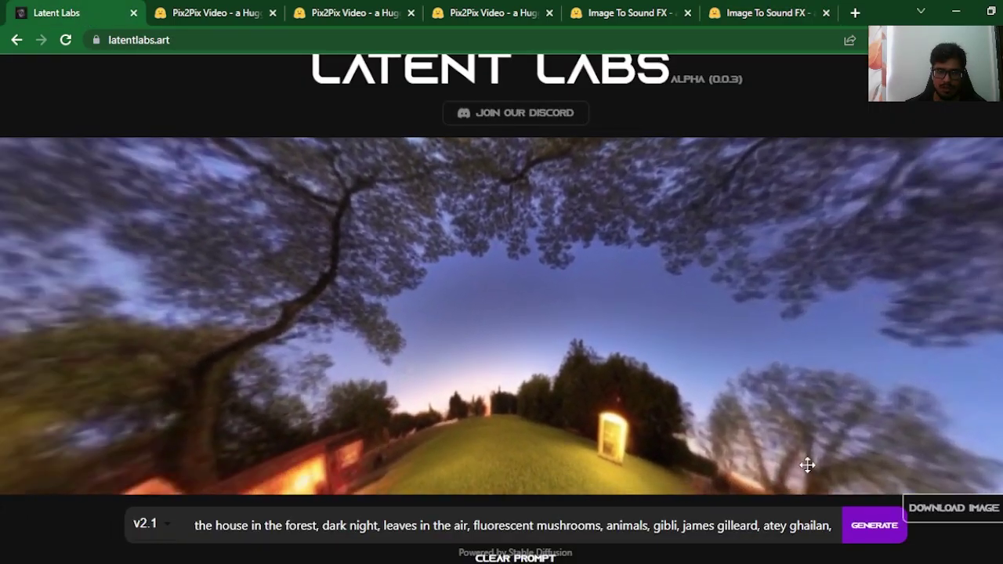
left_click_drag(620, 427, 513, 320)
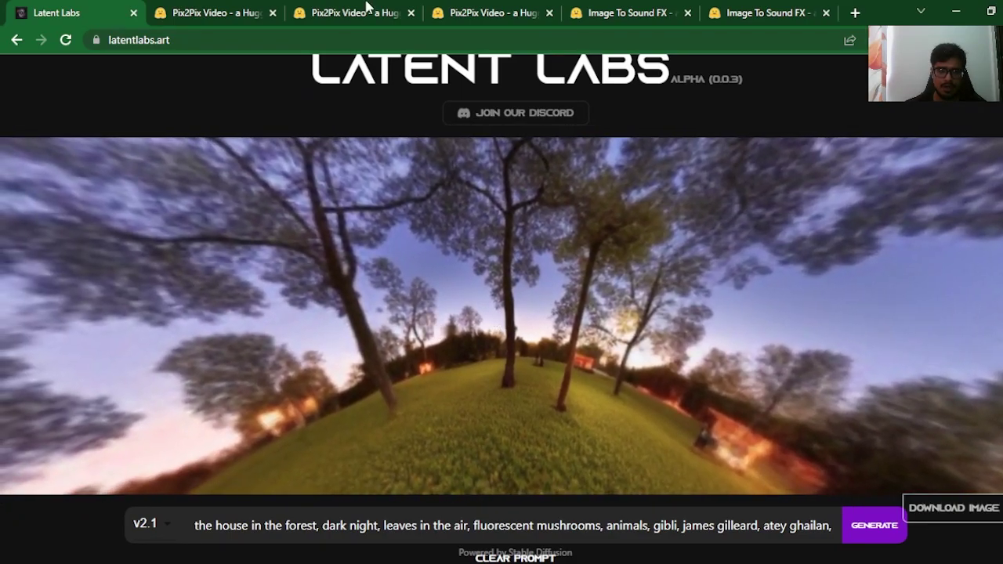
- Return to the Pix2Pix Video lava alien hand tab and replay its result
left_click(367, 10)
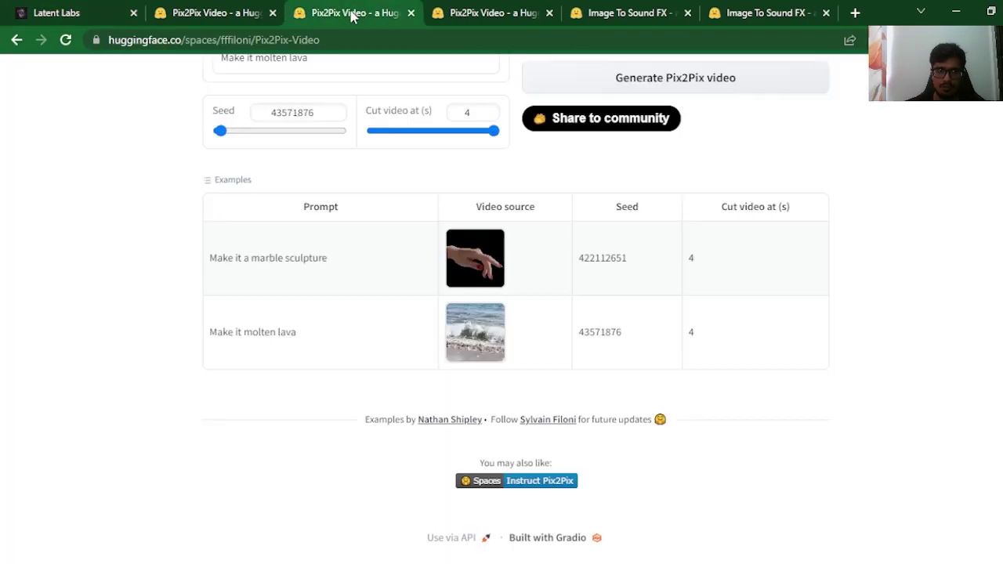
left_click(227, 12)
scroll(626, 368, "down", 2)
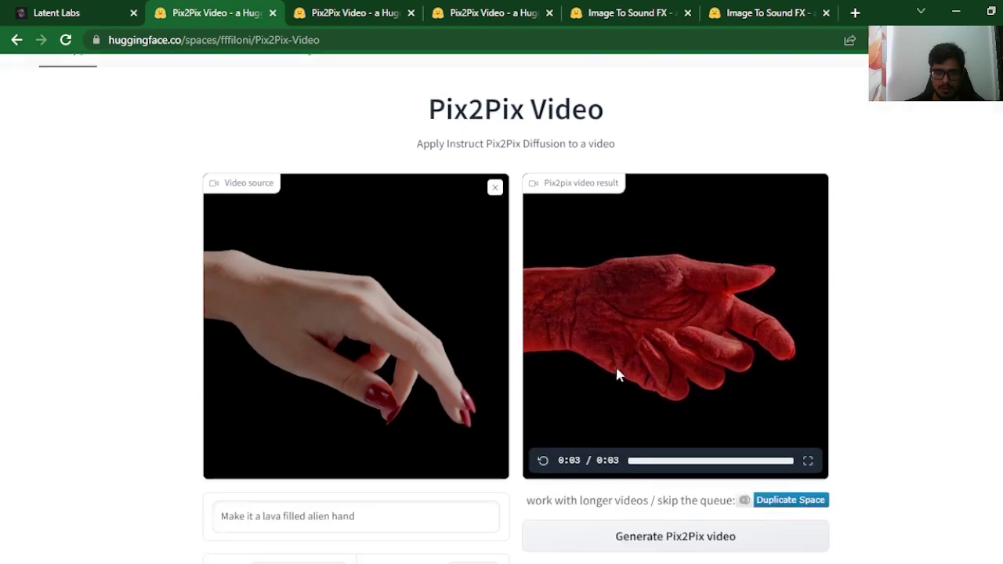
left_click(542, 384)
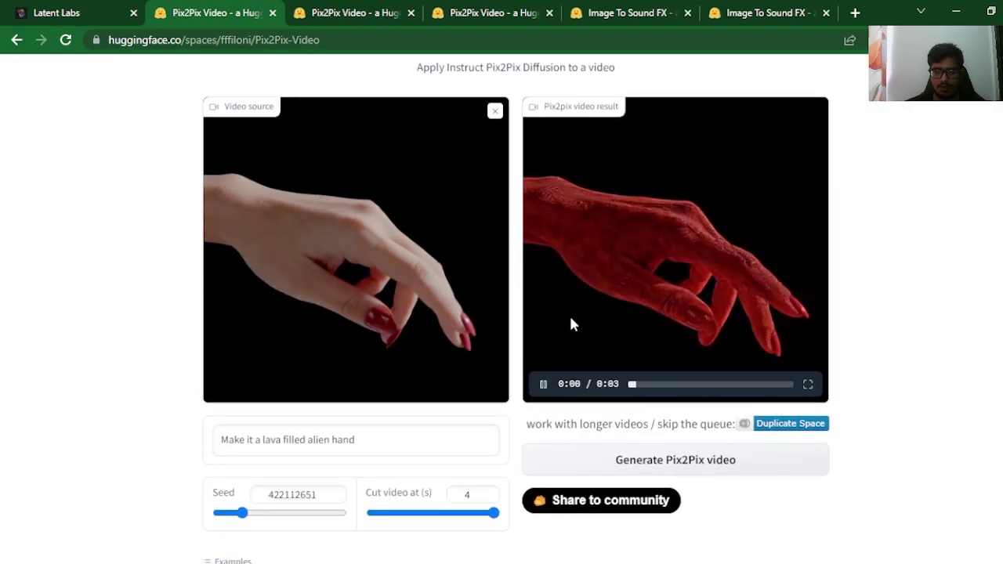